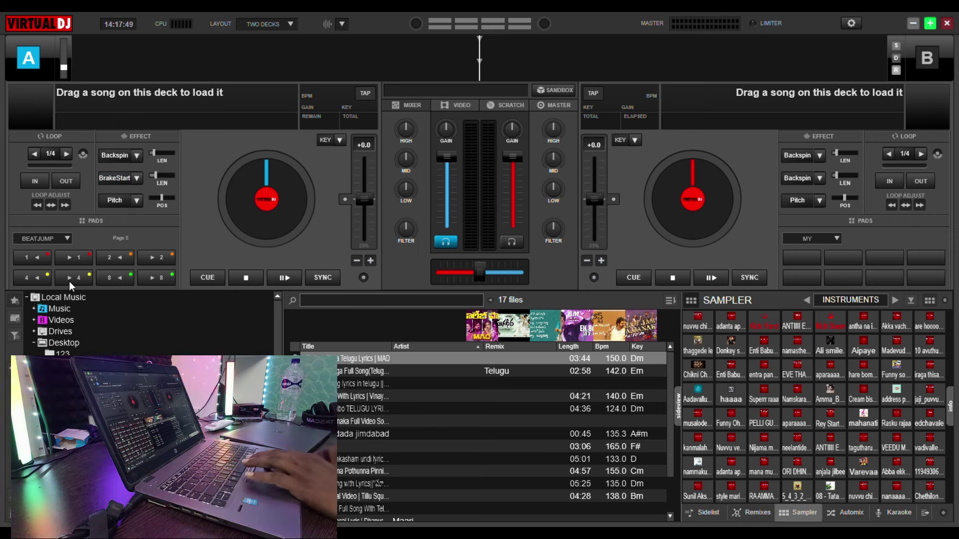
# Switch deck A's pads to Stems 2.0 and play the track "Halamithi Habibo TELUGU LYRICS" on that deck.
pyautogui.click(67, 239)
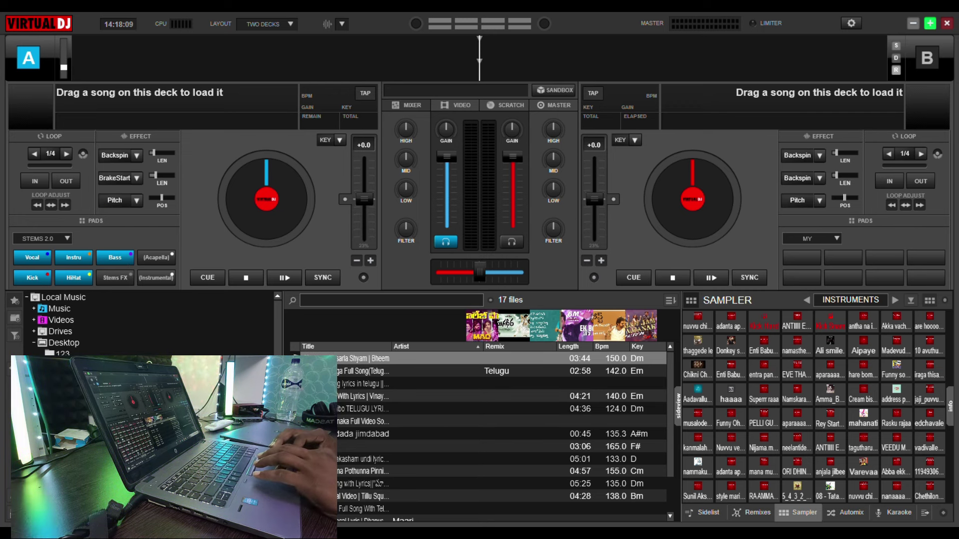
pyautogui.moveTo(319, 408); pyautogui.dragTo(114, 175)
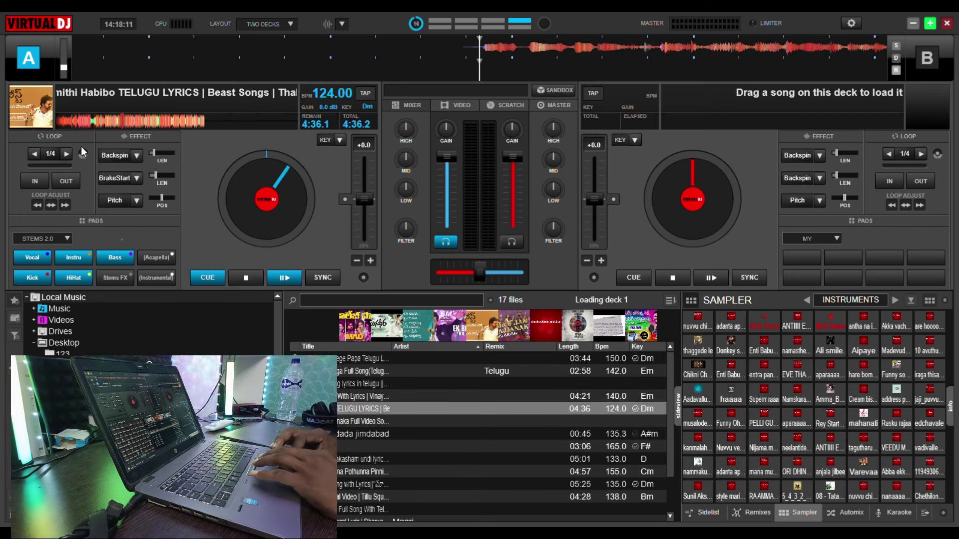
pyautogui.click(278, 276)
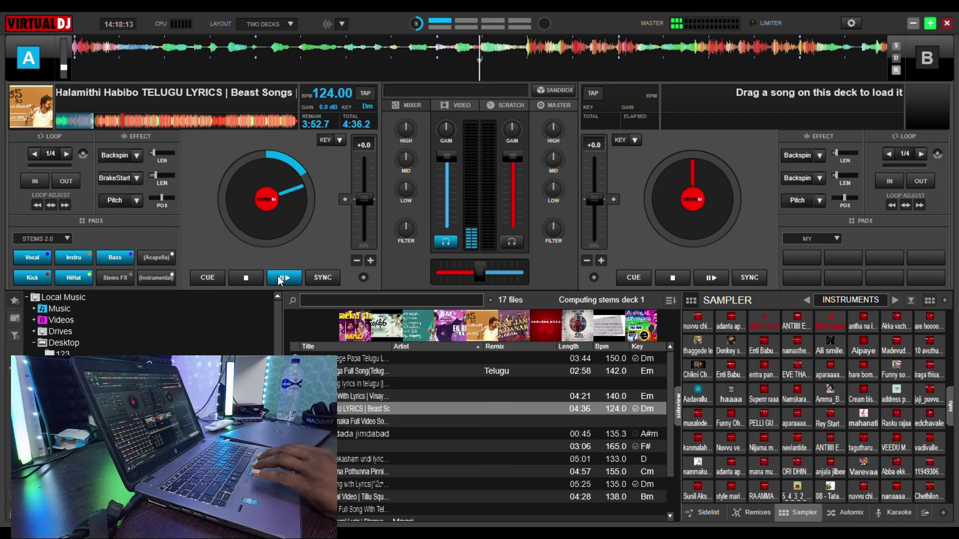
# Mute and restore deck A's Vocal stem, and mute the Instru, Kick, HiHat and Bass stems to isolate the vocals.
pyautogui.click(31, 258)
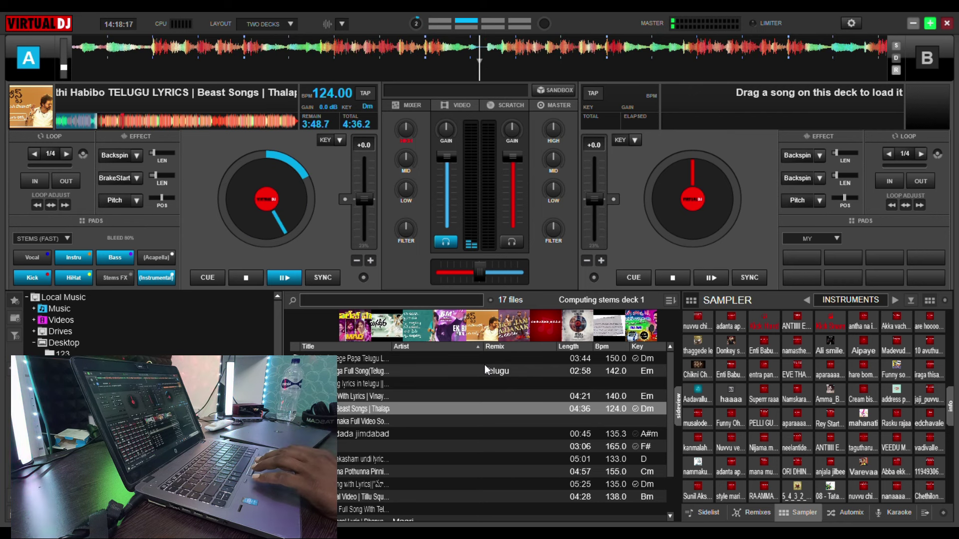
pyautogui.click(43, 260)
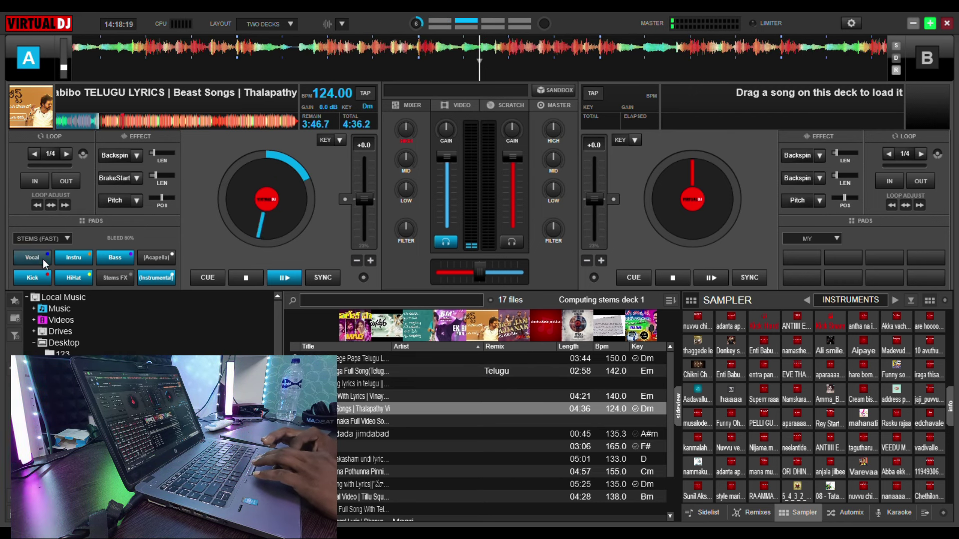
pyautogui.click(76, 260)
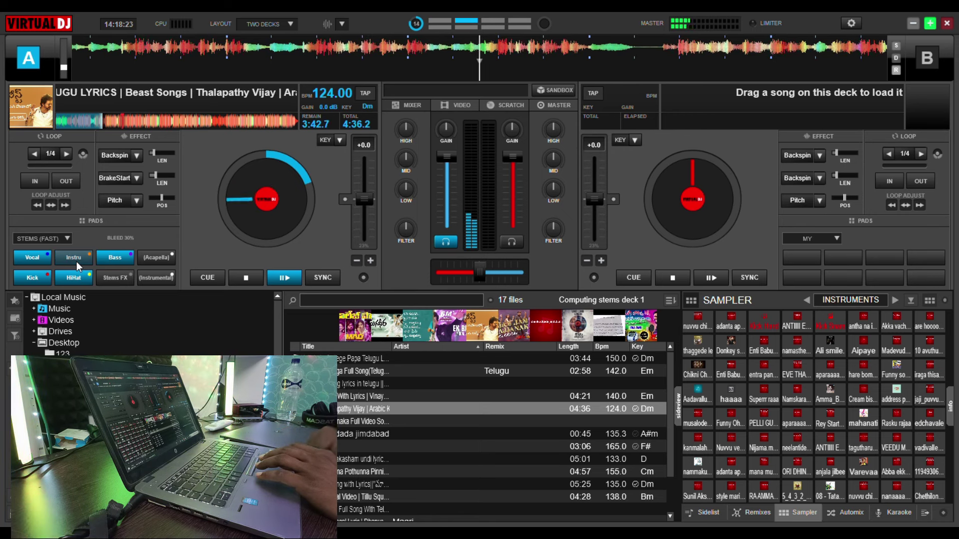
pyautogui.click(74, 278)
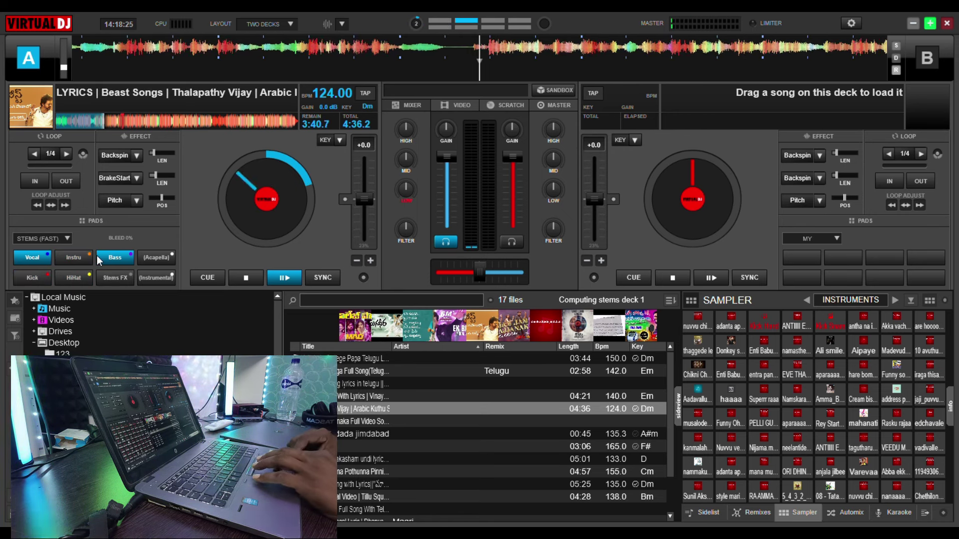
pyautogui.click(100, 256)
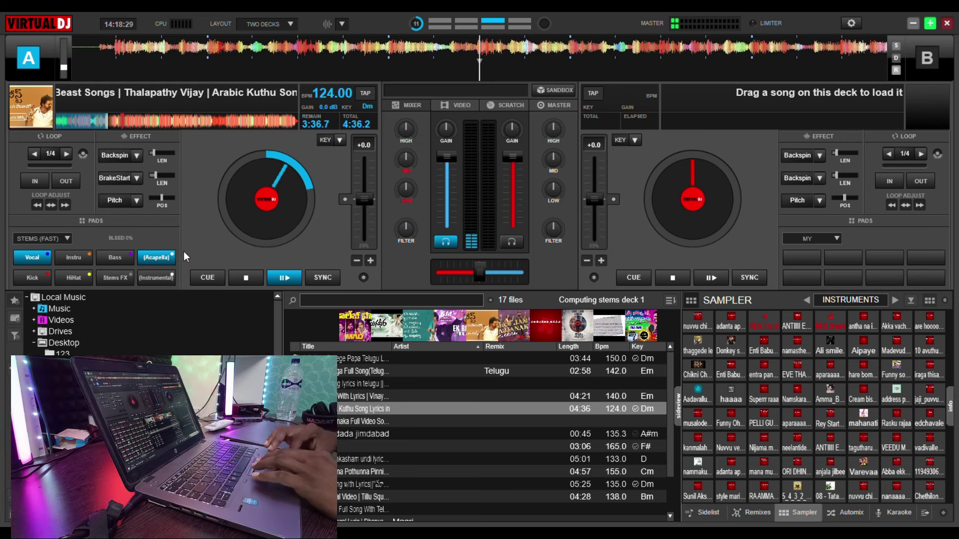
# Bring the Instru, Bass, HiHat and Kick stems back into deck A's mix.
pyautogui.click(65, 260)
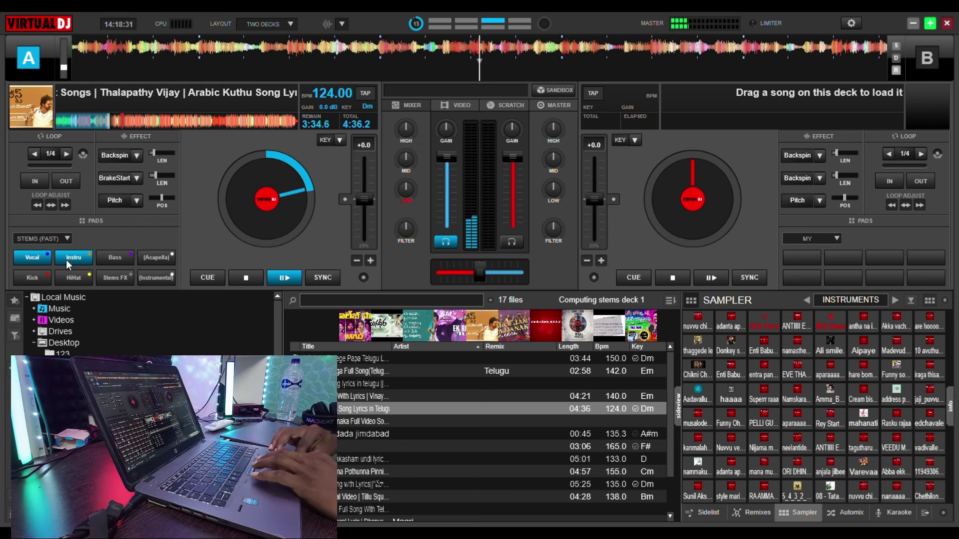
pyautogui.click(98, 258)
pyautogui.click(83, 277)
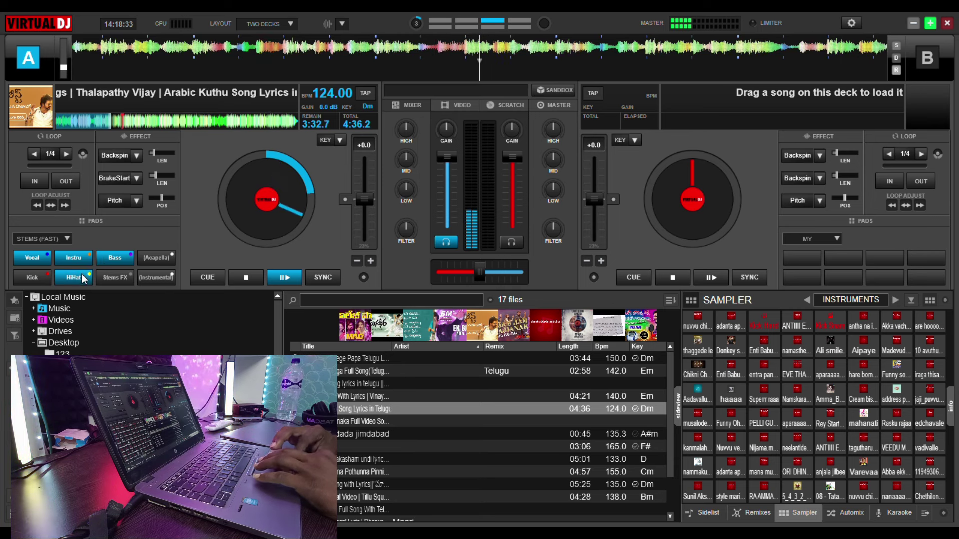
pyautogui.click(47, 279)
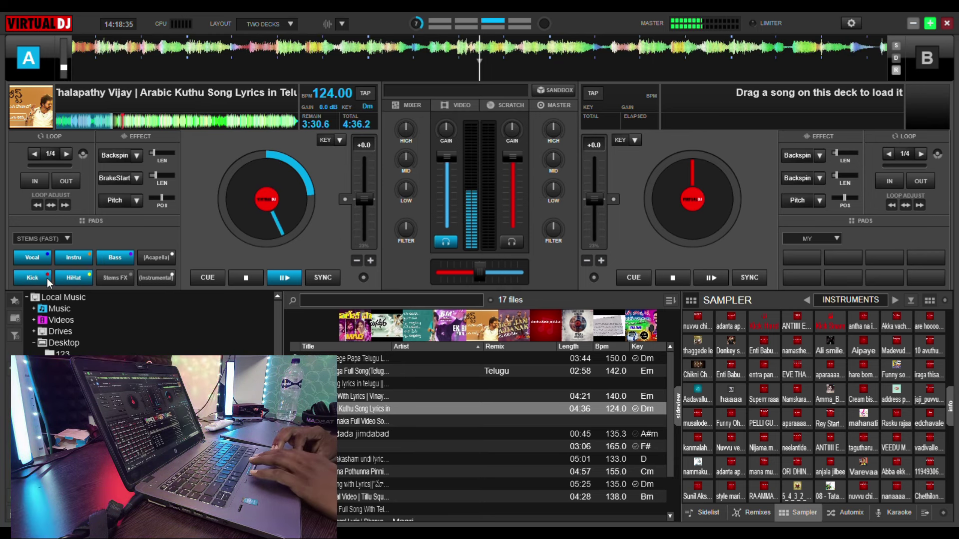
# Switch deck A's pads to Hotcues and store hot cue 2 with about 3:02 of the track remaining.
pyautogui.click(47, 235)
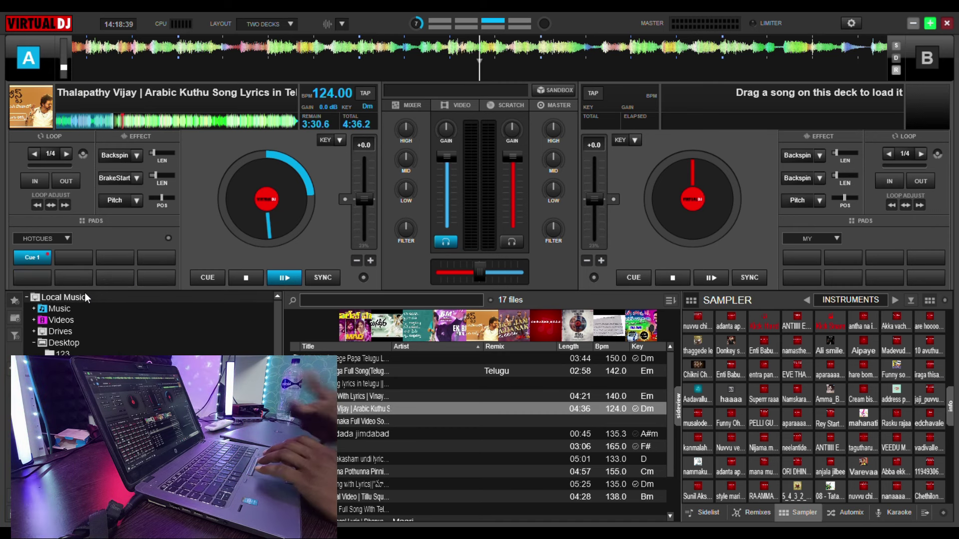
pyautogui.click(133, 122)
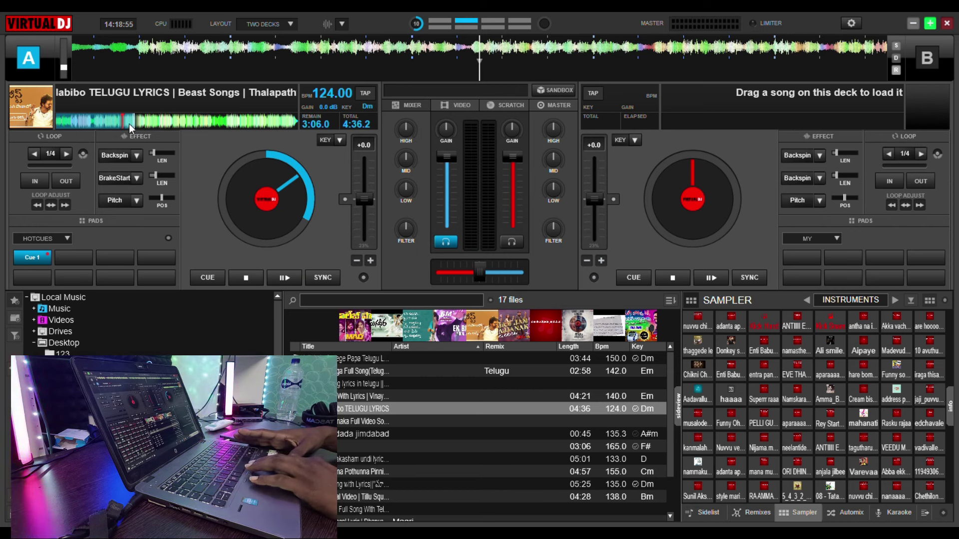
pyautogui.click(75, 260)
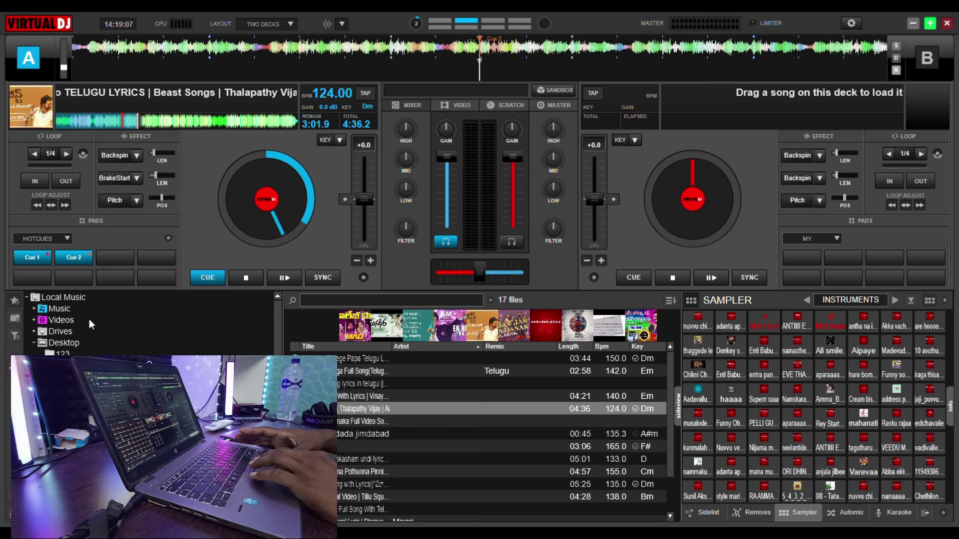
# Switch deck A's pads to Slicer and trigger slice 7.
pyautogui.hotkey('ctrl', 'Right')
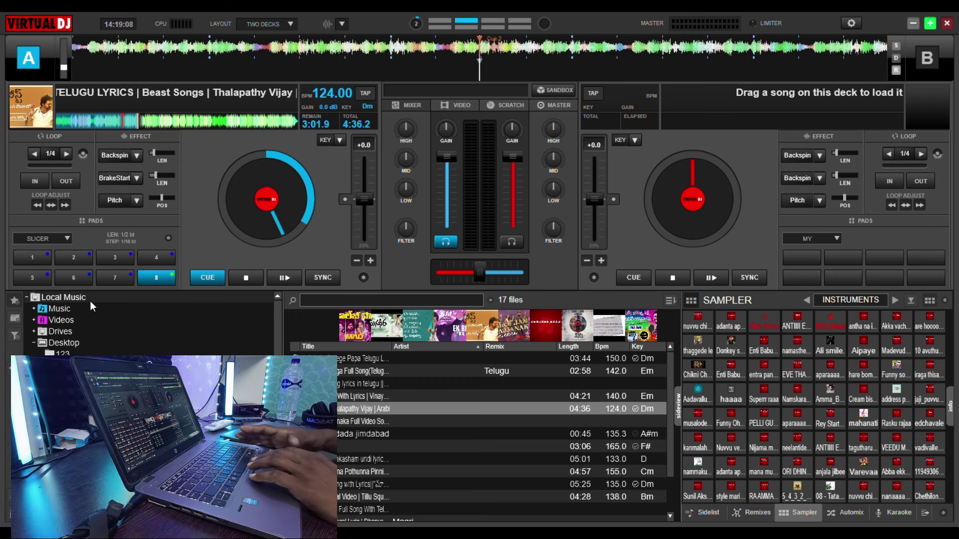
pyautogui.click(115, 275)
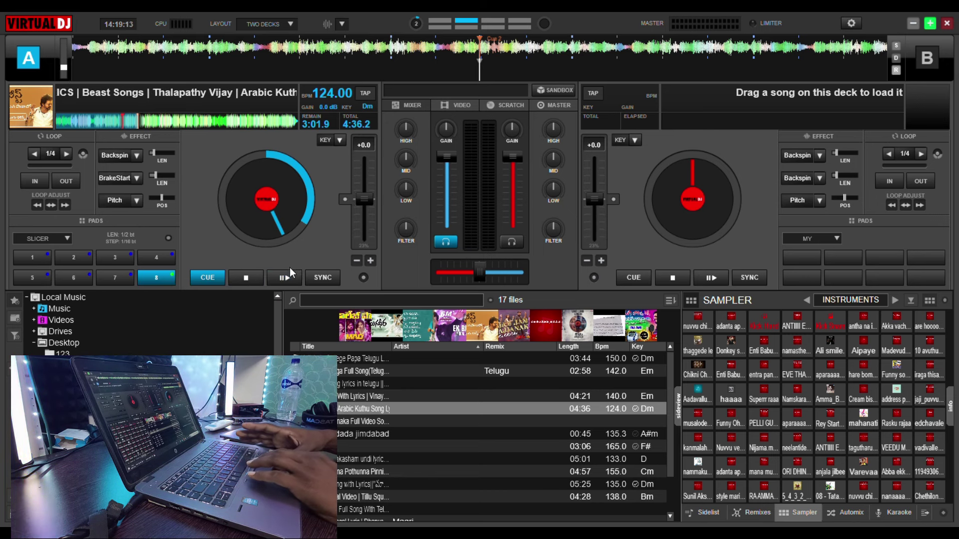
pyautogui.click(130, 277)
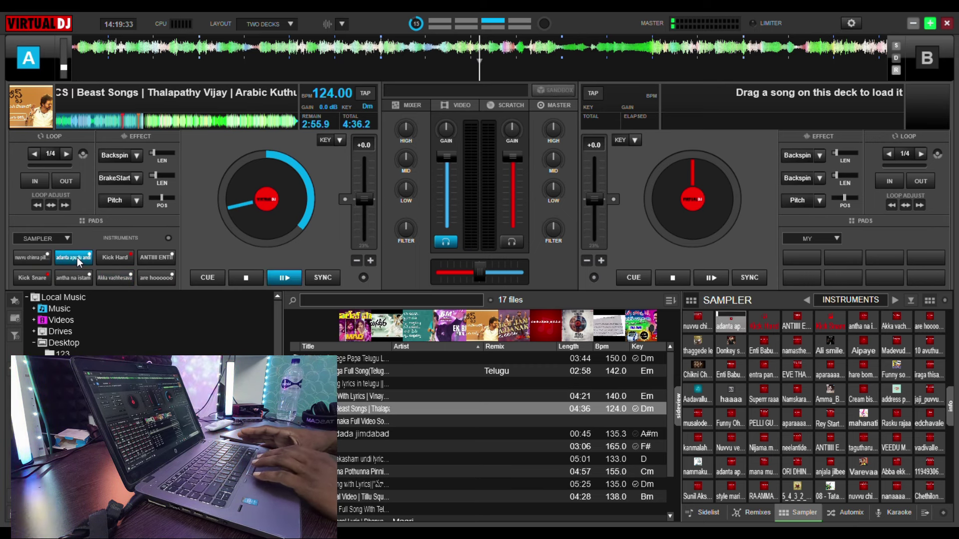
# Trigger the ANTIII ENTRI sample on deck A's Sampler pads and switch the pads to Stems+FX.
pyautogui.click(161, 259)
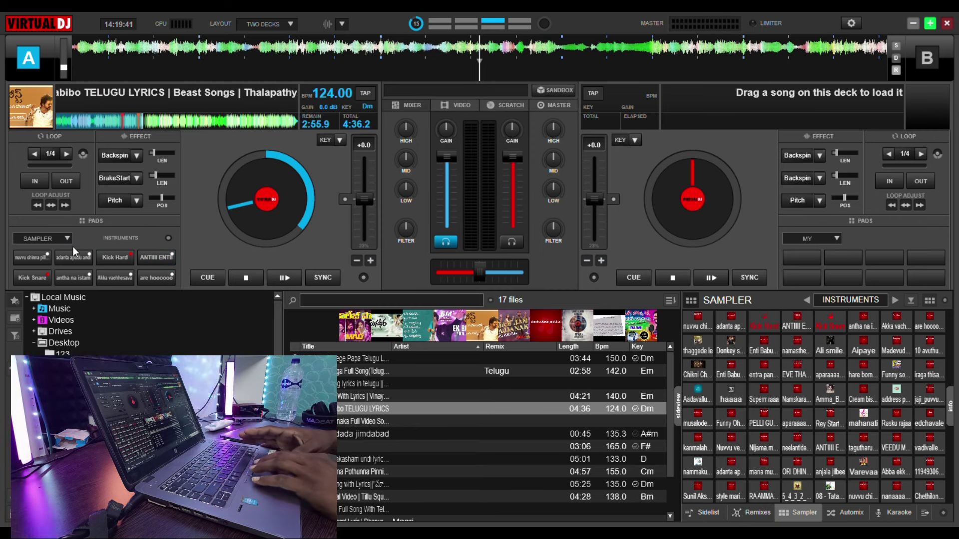
pyautogui.click(92, 329)
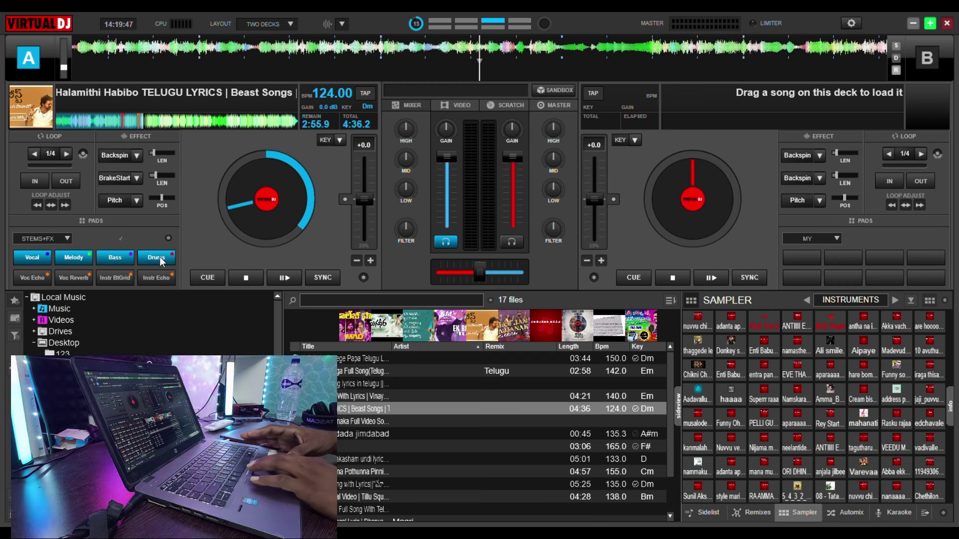
# Switch deck A's pads to Loop Roll, trigger the 2, 1 and 1/2 beat rolls during playback from cue 2, and pause.
pyautogui.click(92, 331)
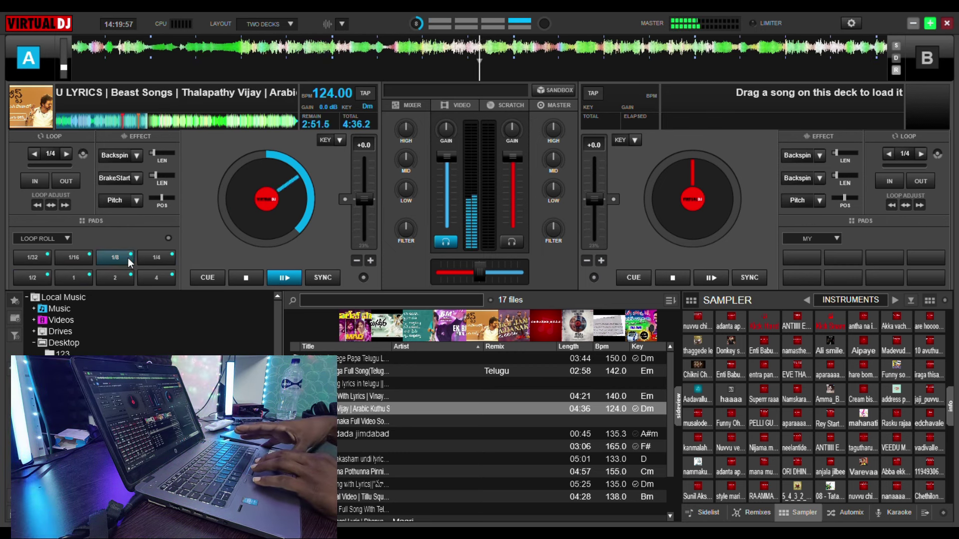
pyautogui.click(261, 277)
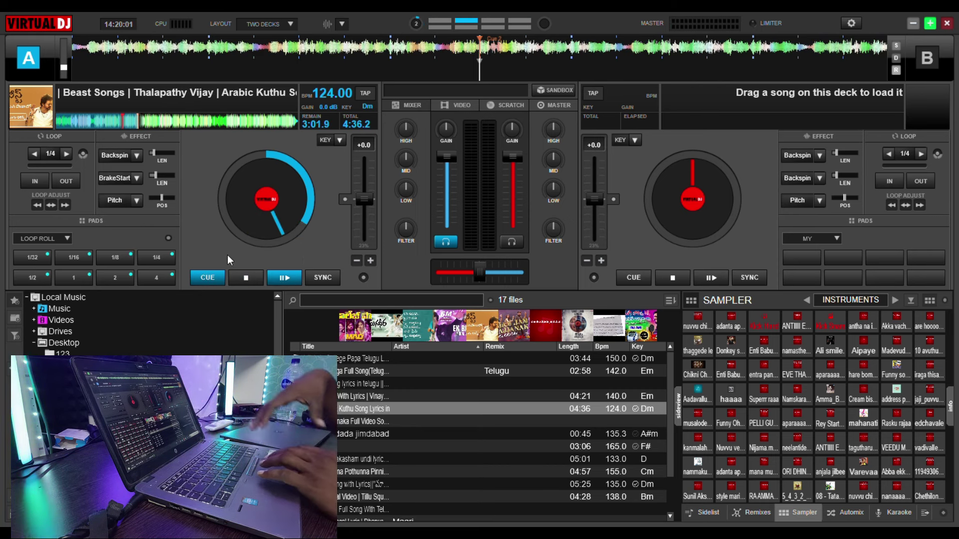
pyautogui.click(285, 278)
pyautogui.click(110, 279)
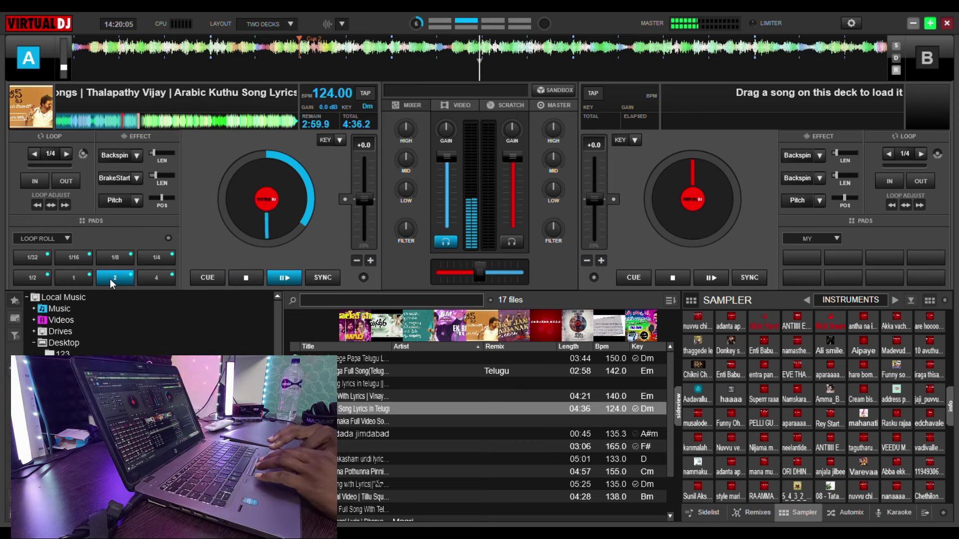
pyautogui.click(77, 284)
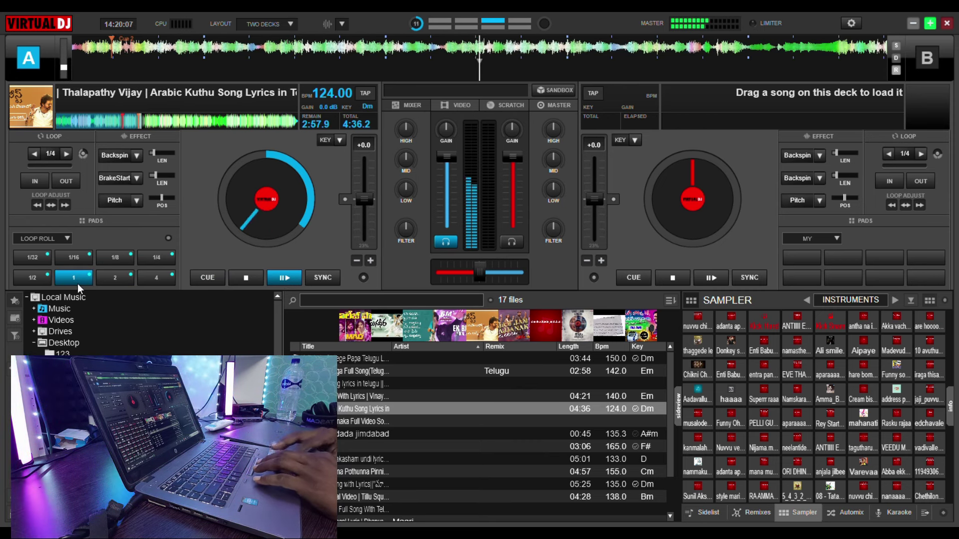
pyautogui.click(31, 280)
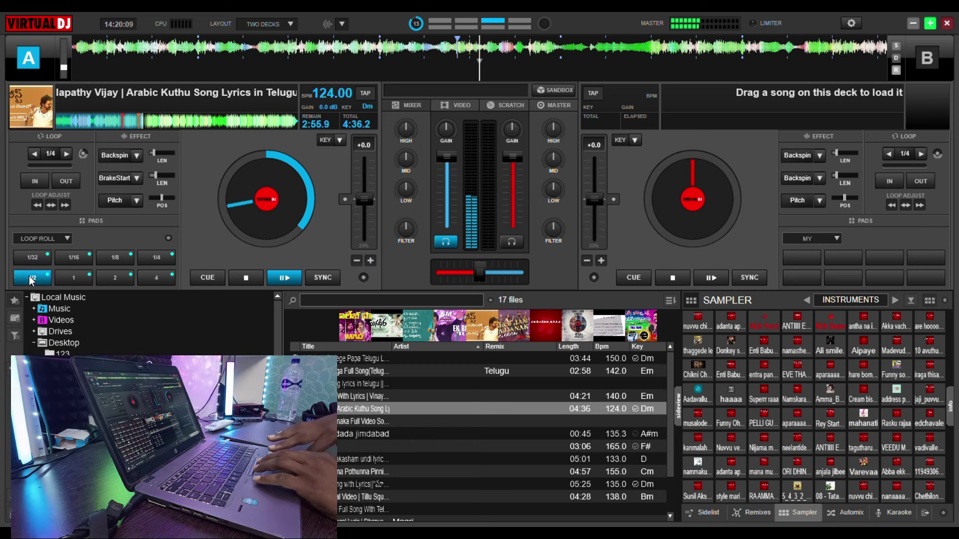
pyautogui.click(295, 284)
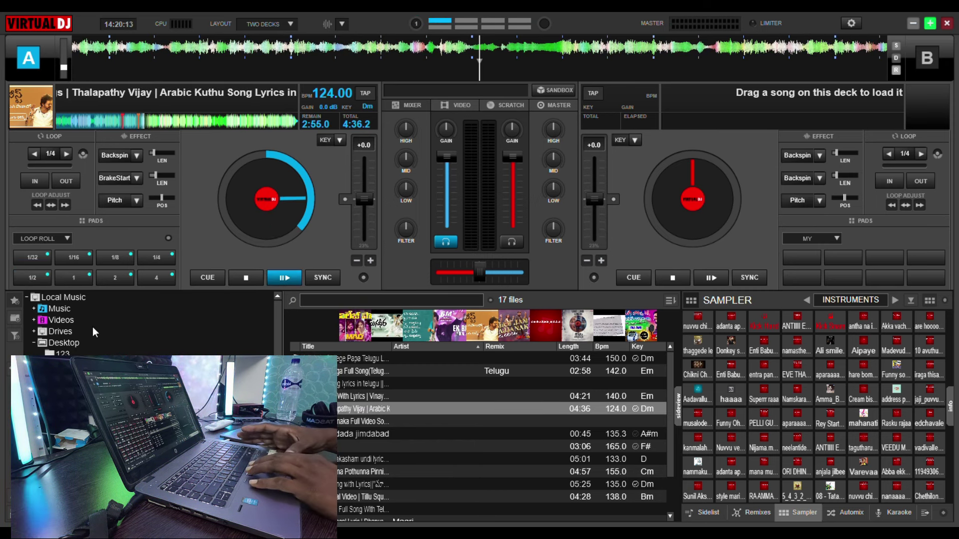
# Play the track with deck A's pads set to Scratch, trying BABY SCR 1, and pause playback.
pyautogui.click(275, 278)
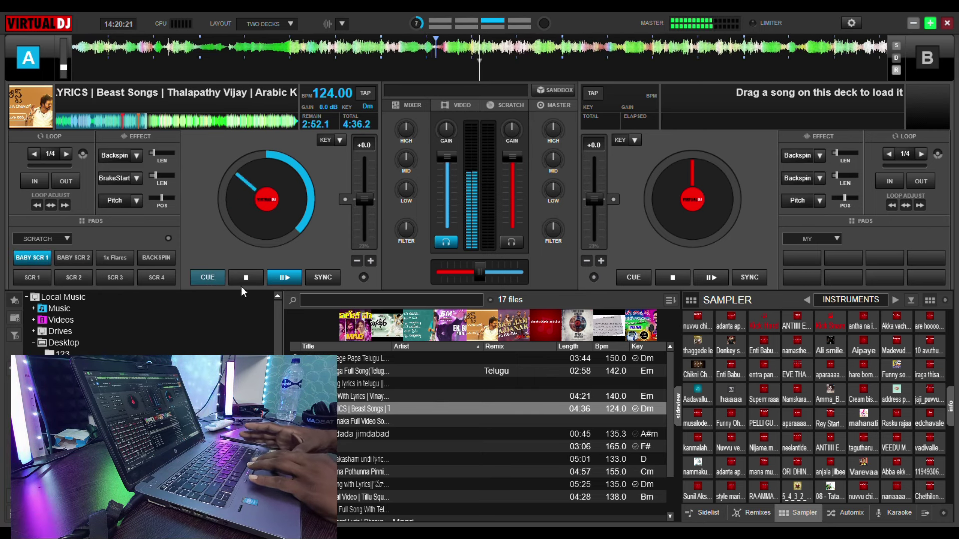
pyautogui.click(280, 277)
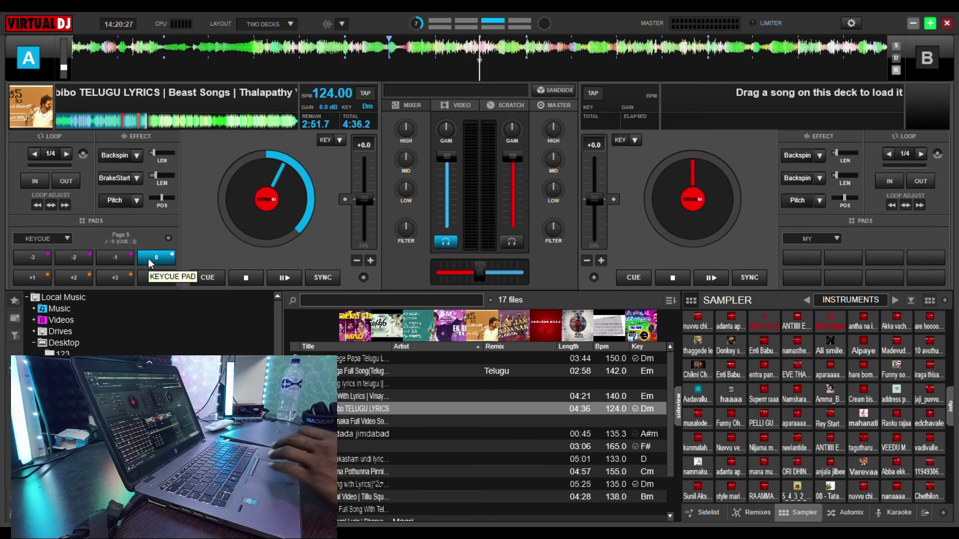
# Play cue 2 from deck A's Keycue pads at key shifts +3, -1 and +3, and reset the shift to 0.
pyautogui.click(148, 259)
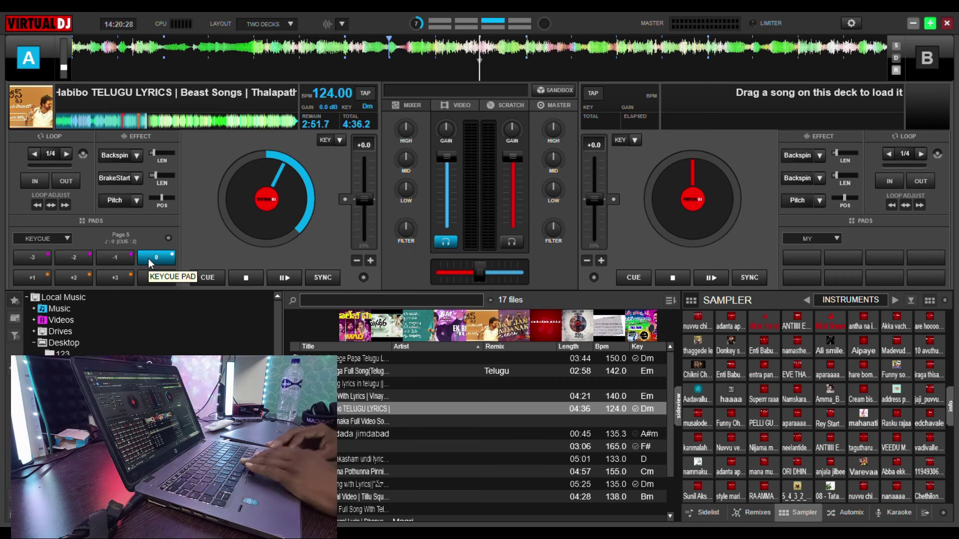
pyautogui.click(119, 277)
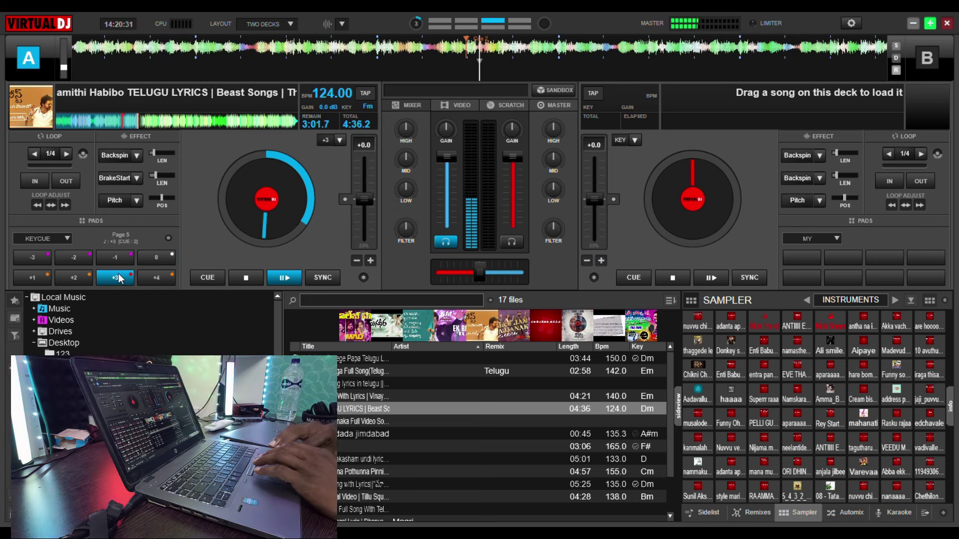
pyautogui.click(119, 262)
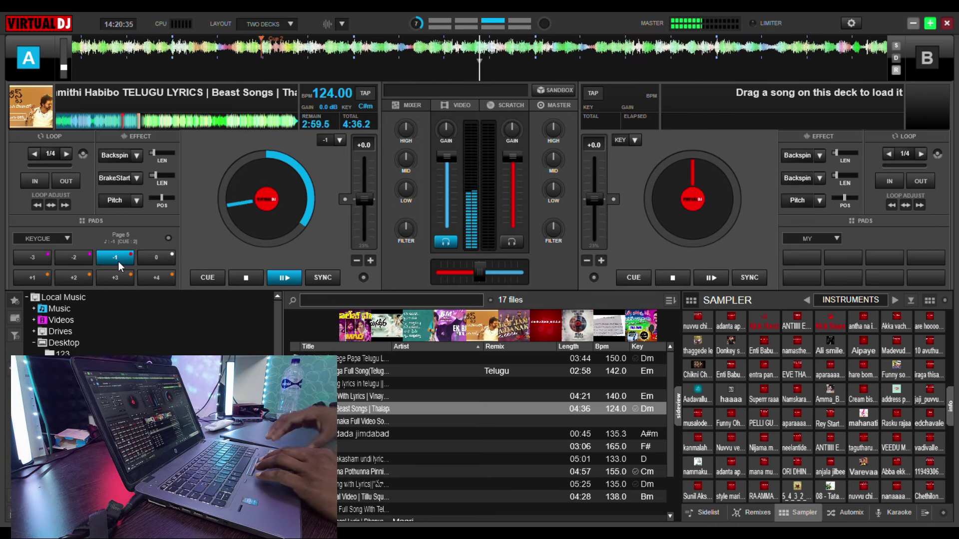
pyautogui.click(124, 279)
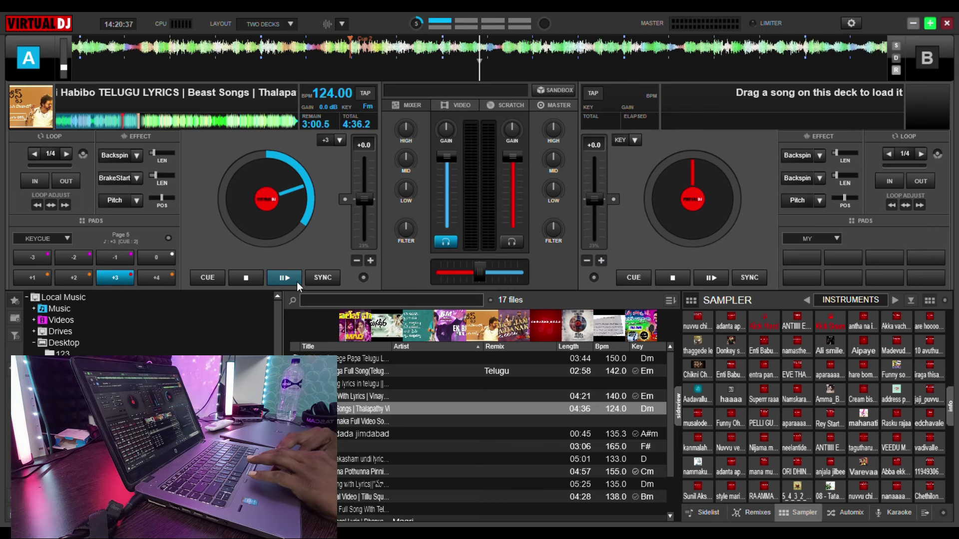
pyautogui.click(159, 257)
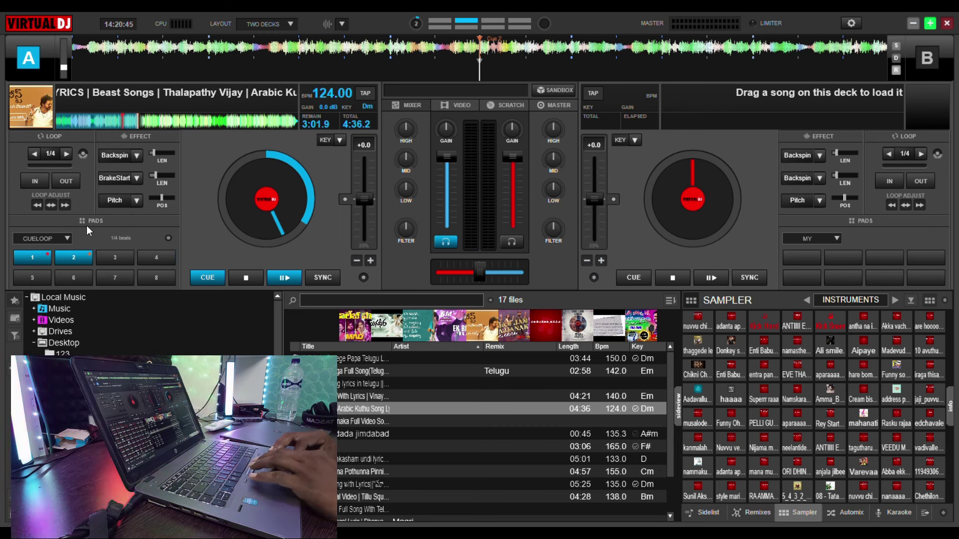
# Start a 1/4-beat loop at cue 2 with deck A's Cueloop pads, and switch the pads to Beatjump.
pyautogui.click(77, 257)
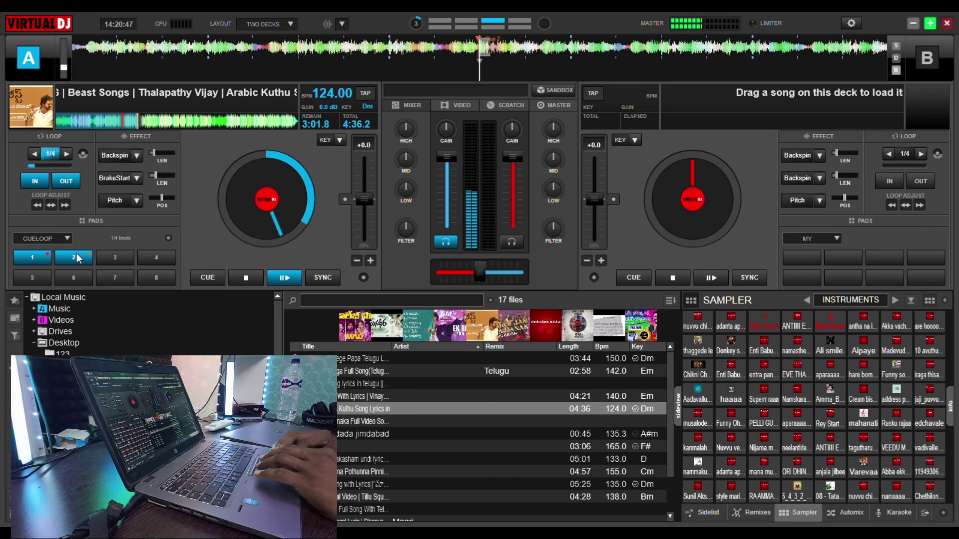
pyautogui.press('space')
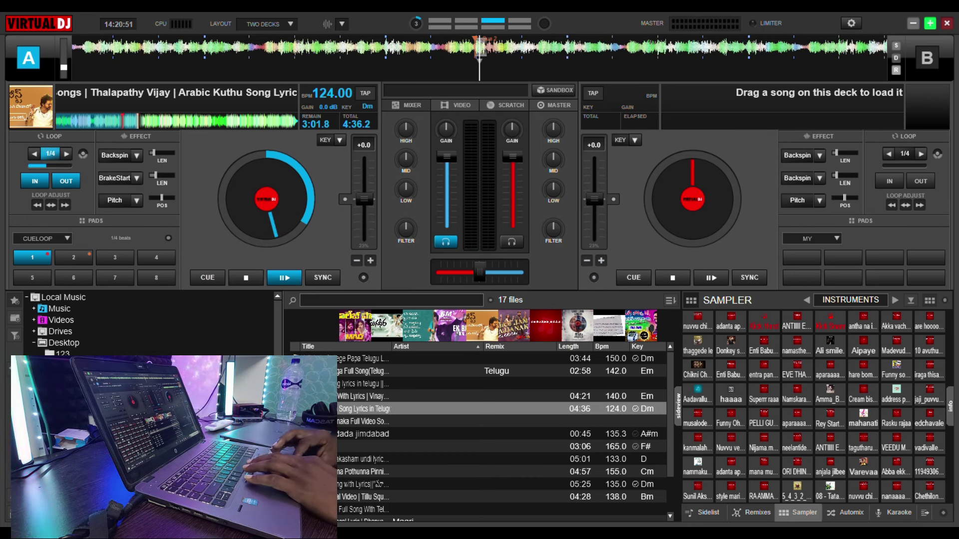
pyautogui.scroll(-1, 77, 257)
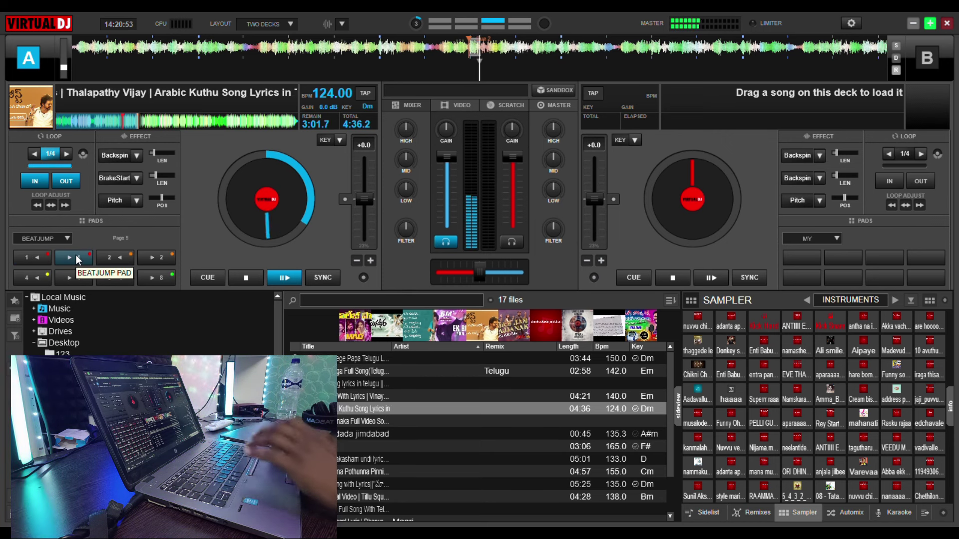
# Release deck A's 1/4-beat loop during playback and jump forward one beat twice with the Beatjump pads.
pyautogui.press('space')
pyautogui.click(71, 175)
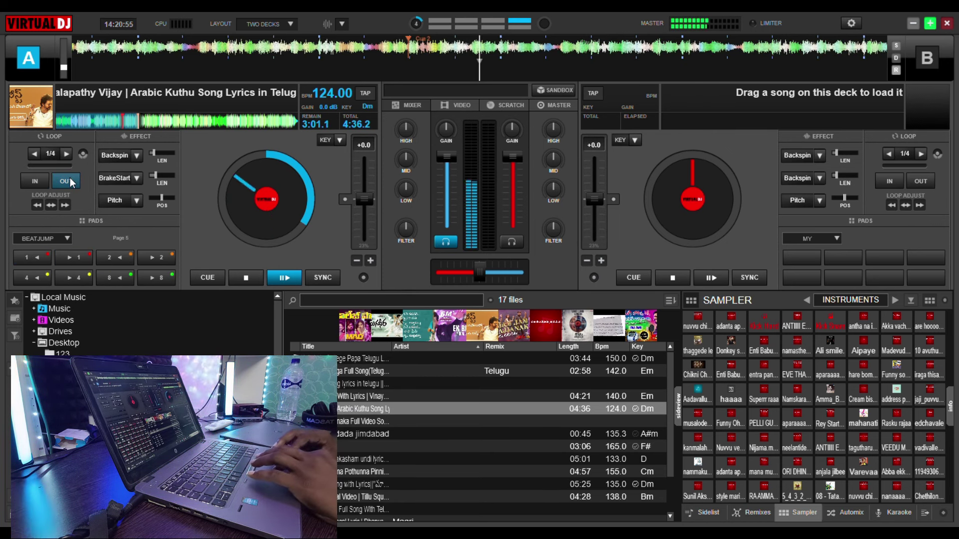
pyautogui.click(73, 261)
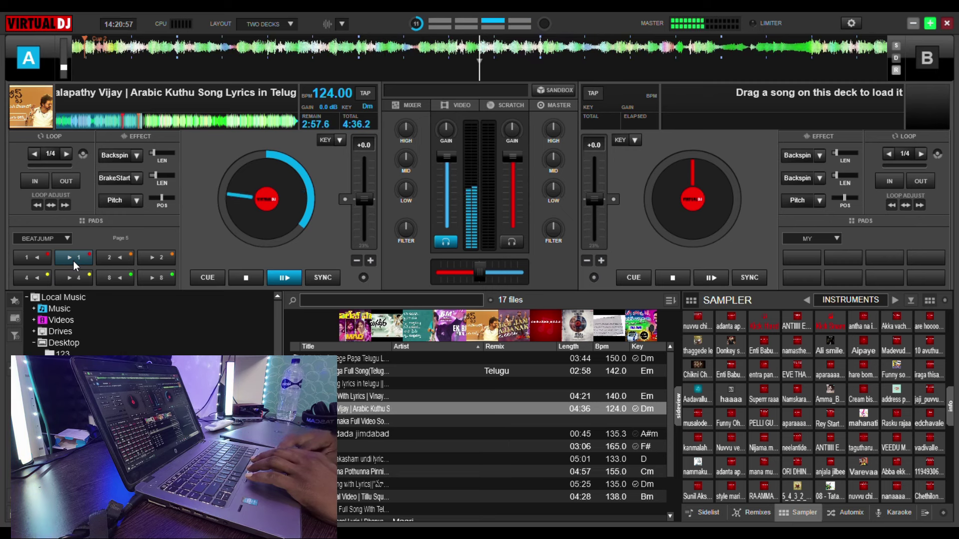
pyautogui.click(73, 261)
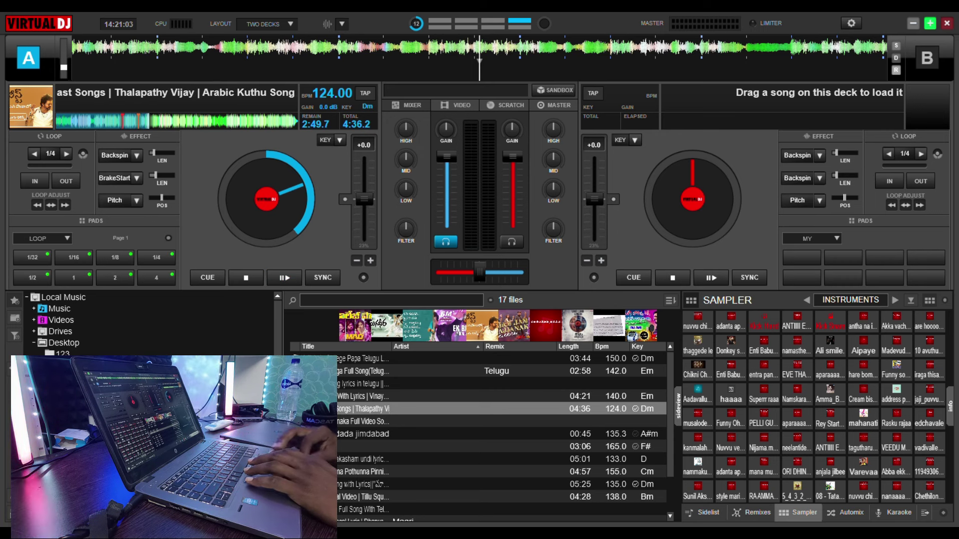
# Loop deck A at 1, 1/2, 1/4 and 1/8 beat with the Loop pads, and release the loop.
pyautogui.click(83, 280)
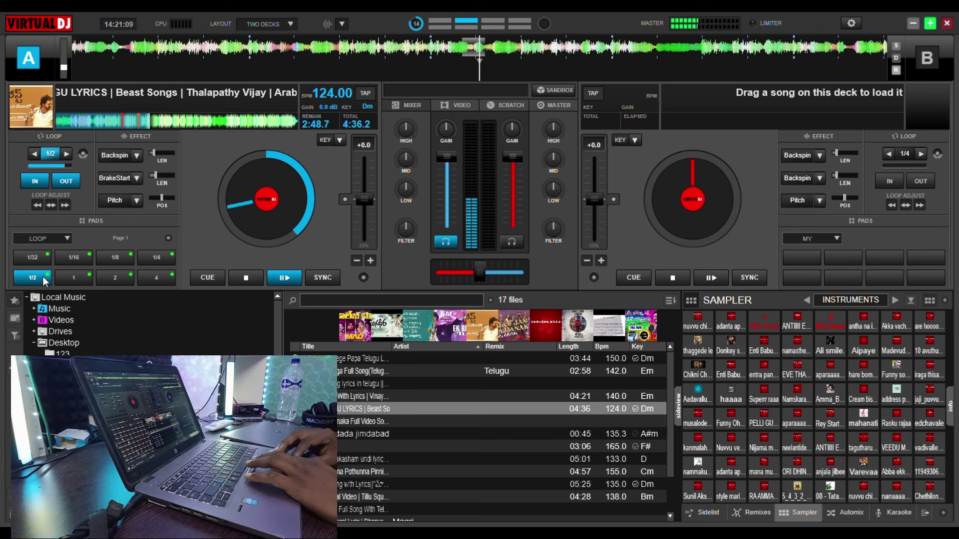
pyautogui.click(157, 259)
pyautogui.click(126, 258)
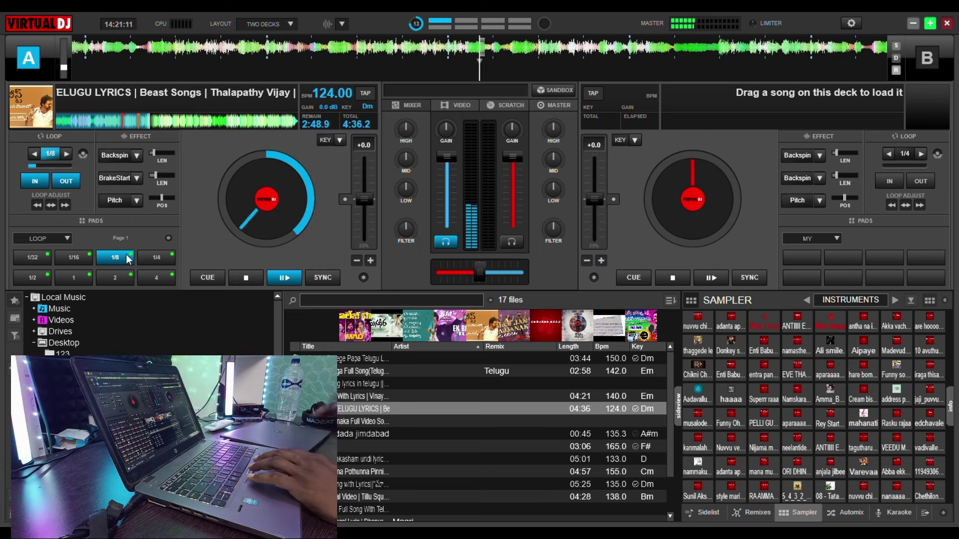
pyautogui.click(280, 283)
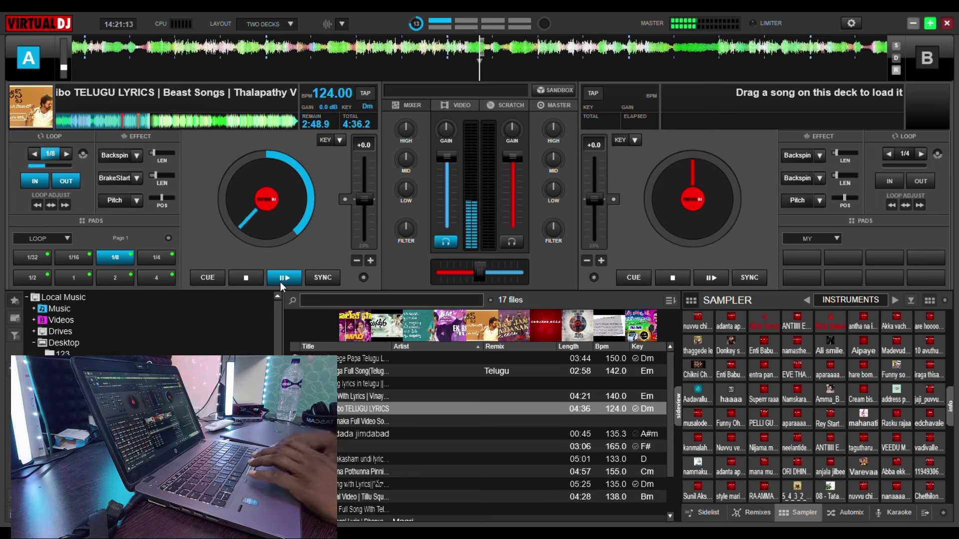
pyautogui.click(115, 258)
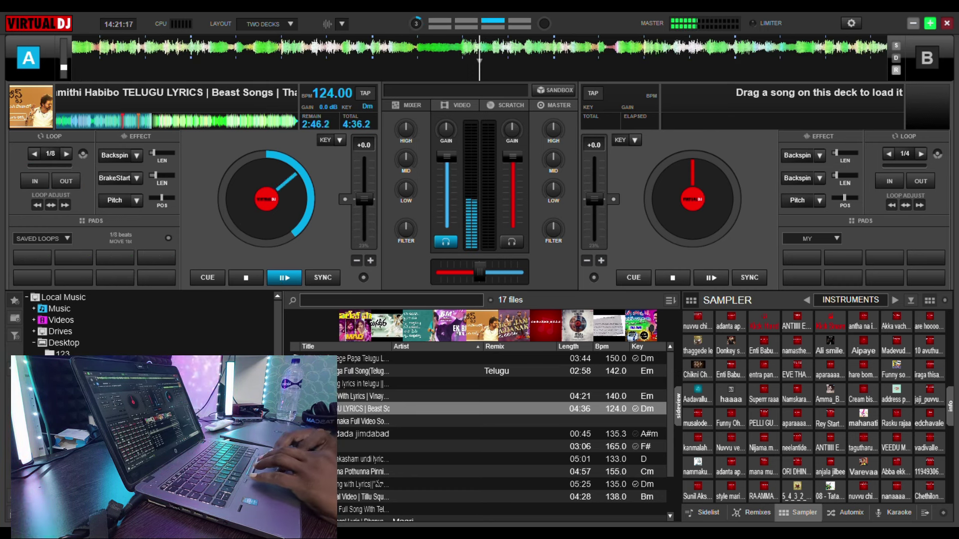
# Save a 1/8-beat loop on deck A's first Saved Loops pad, and set and release a 1-beat loop with the Manual Loop pads.
pyautogui.click(48, 257)
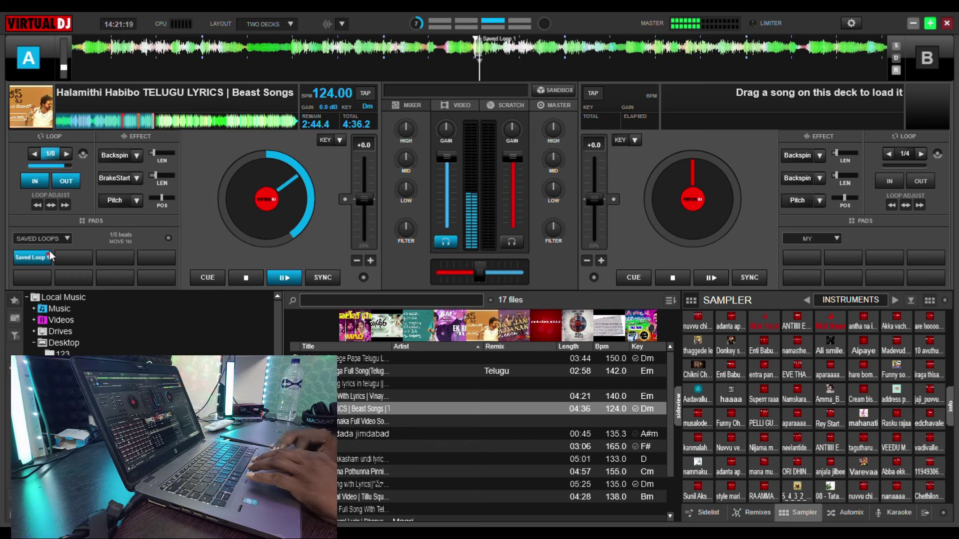
pyautogui.click(48, 259)
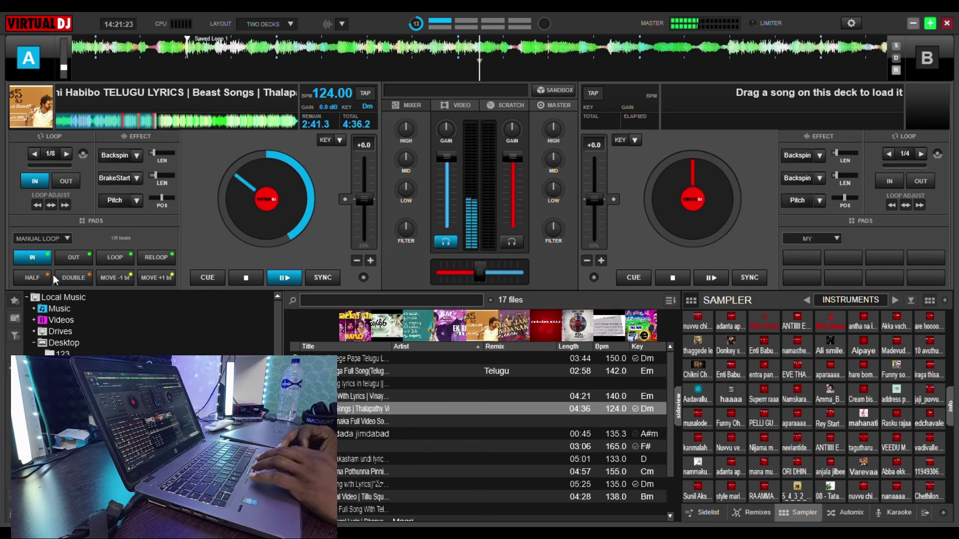
pyautogui.click(33, 258)
pyautogui.click(63, 259)
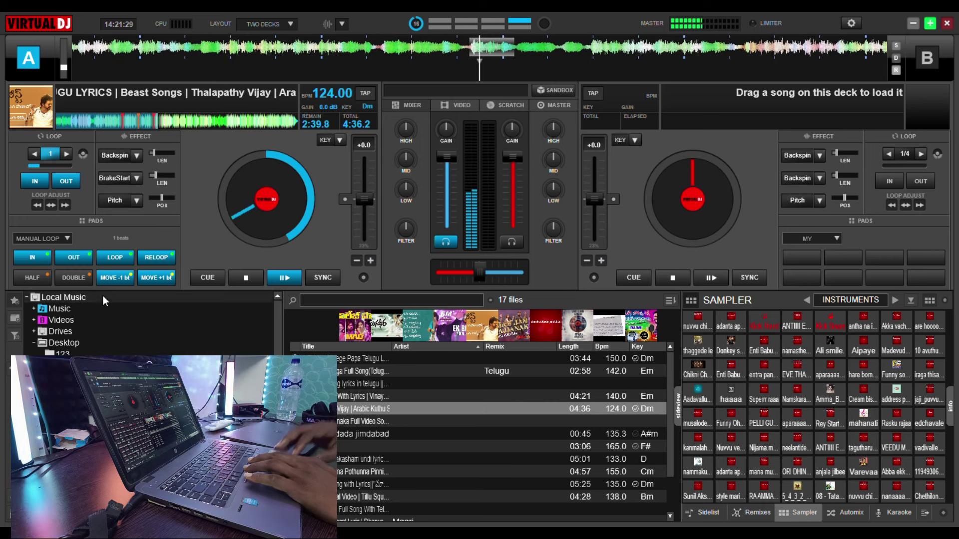
pyautogui.click(81, 258)
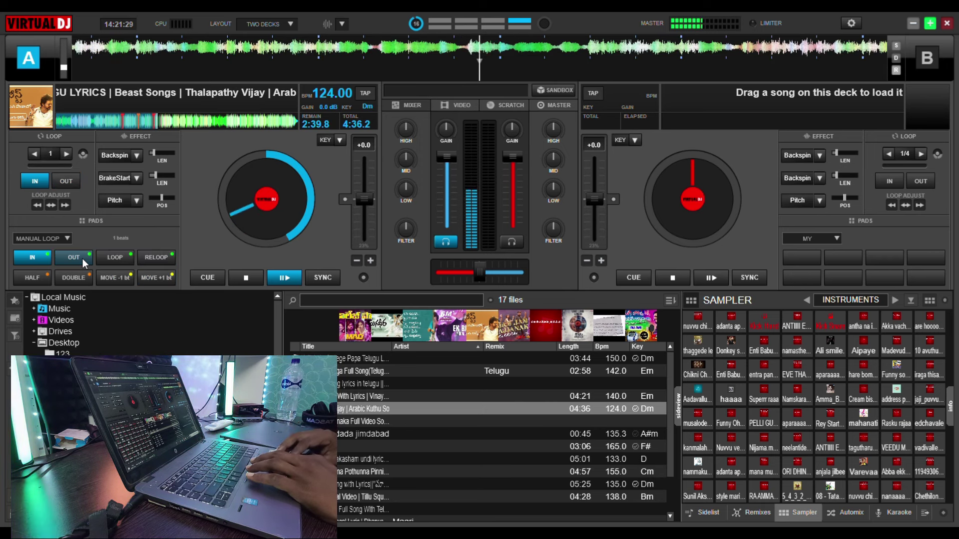
# Switch deck A's pads to Remix Points and trigger the Remix 1 point.
pyautogui.click(58, 235)
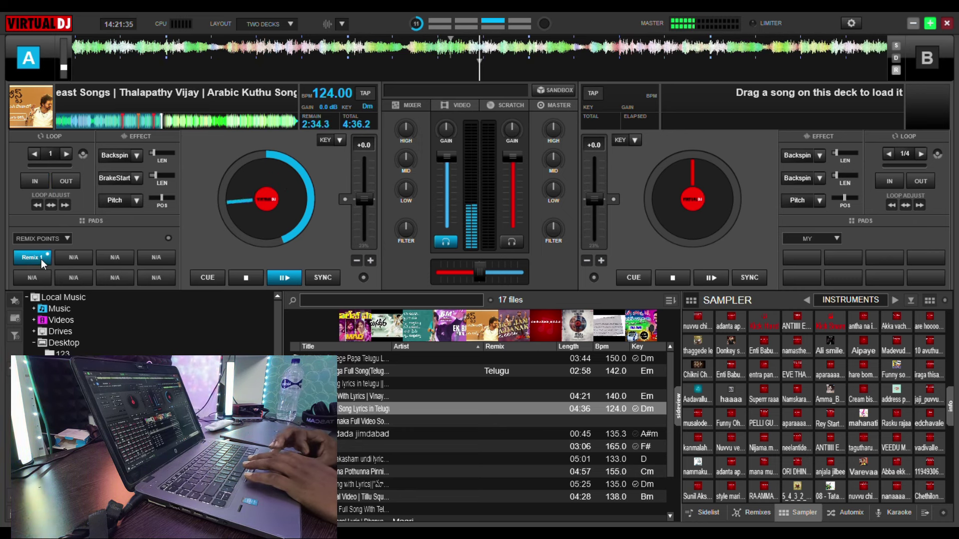
pyautogui.click(41, 260)
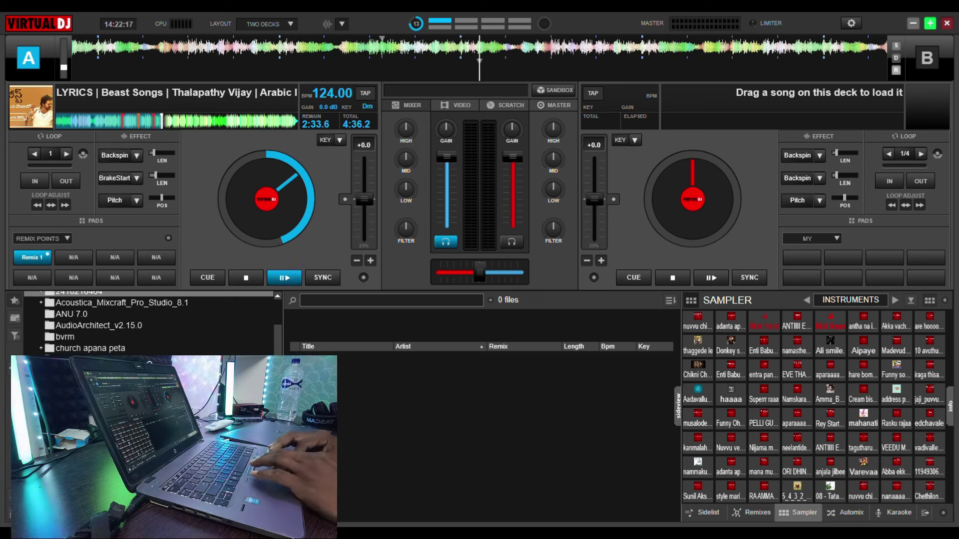
# Play the Air Horn sample from the sampler's Audio FX bank and the thaggede le sample from the Instruments bank.
pyautogui.scroll(-5, 150, 404)
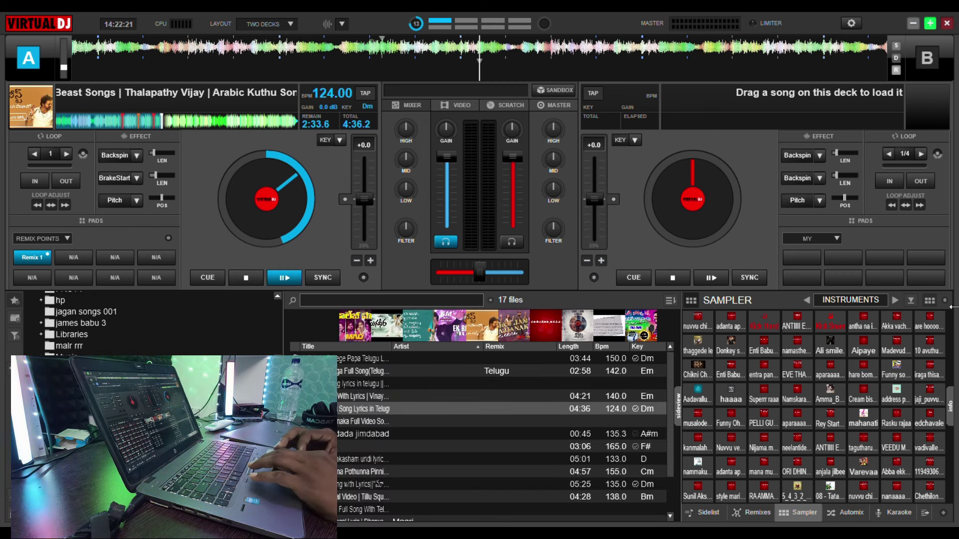
pyautogui.click(805, 300)
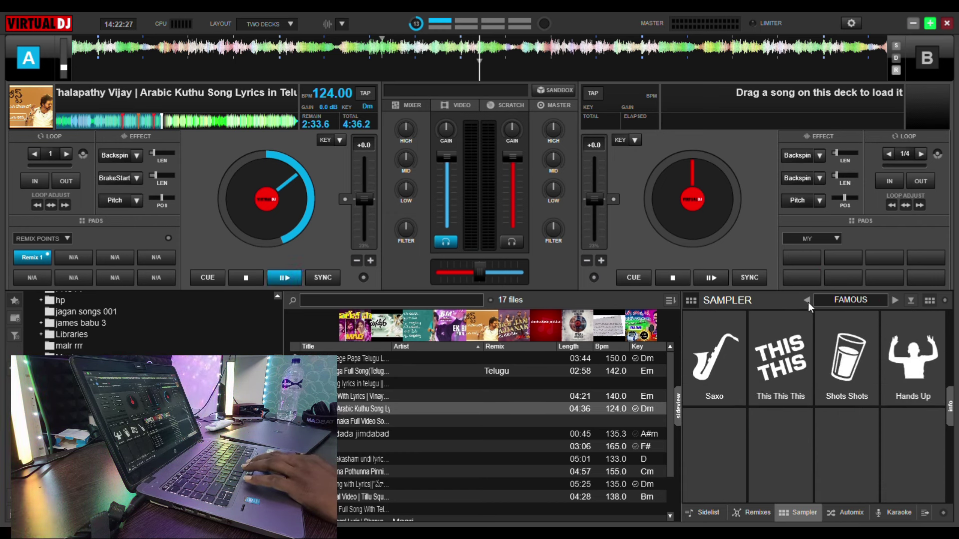
pyautogui.click(806, 301)
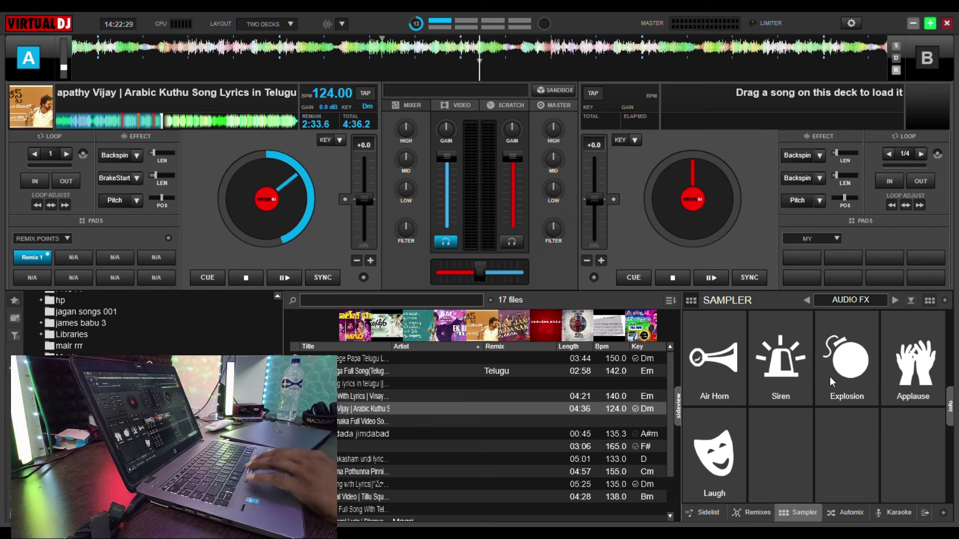
pyautogui.click(718, 358)
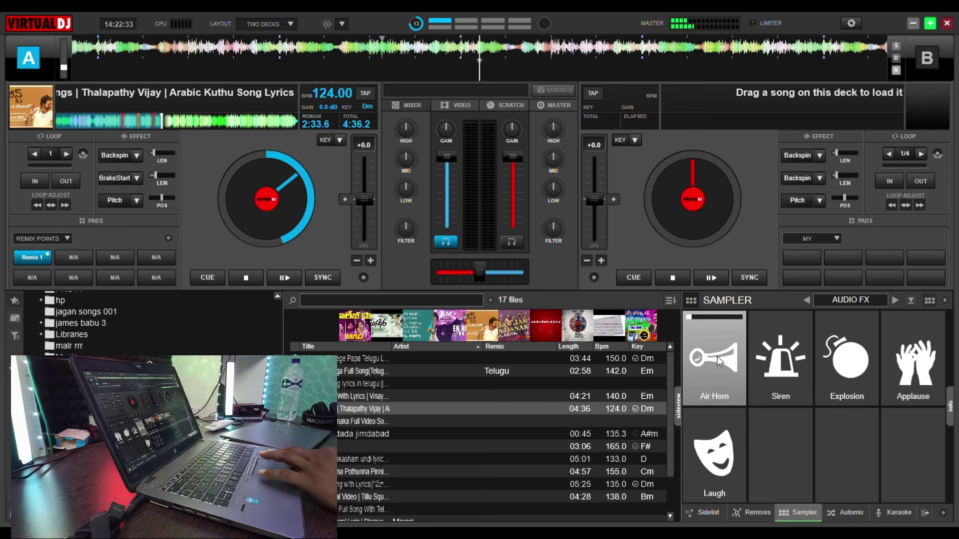
pyautogui.click(895, 300)
pyautogui.click(895, 301)
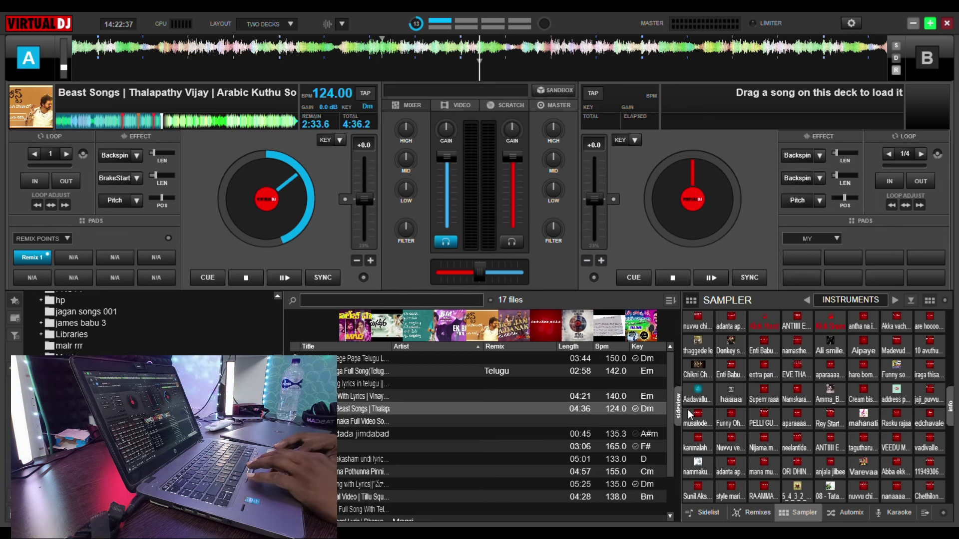
pyautogui.click(720, 369)
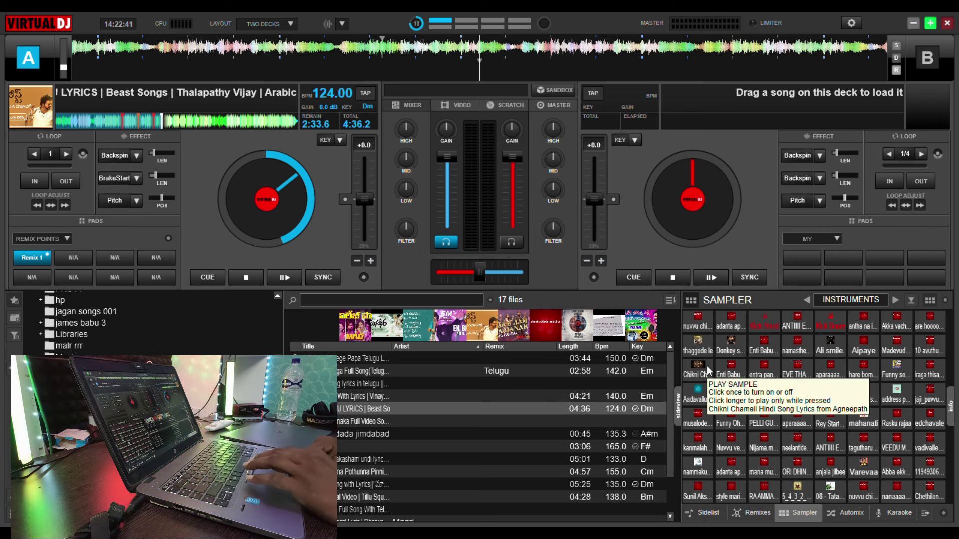
pyautogui.click(704, 340)
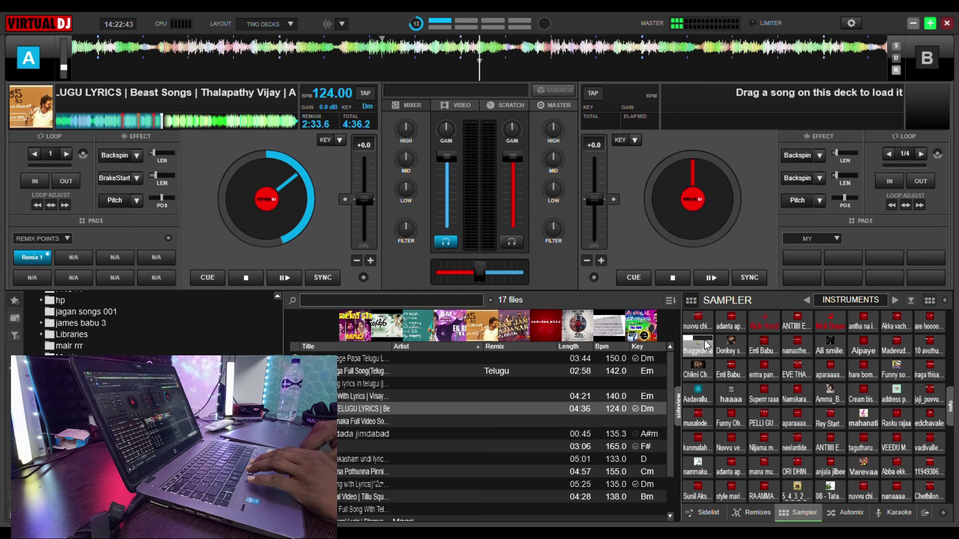
# Load the 138 BPM Radhika Lyrical Video track from Tillu Square onto deck A.
pyautogui.scroll(-3, 379, 432)
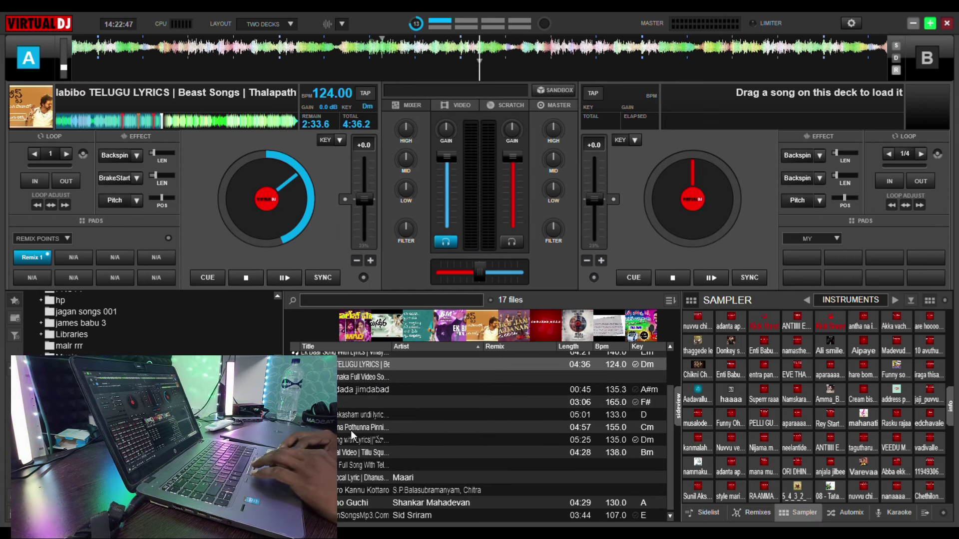
pyautogui.scroll(3, 350, 431)
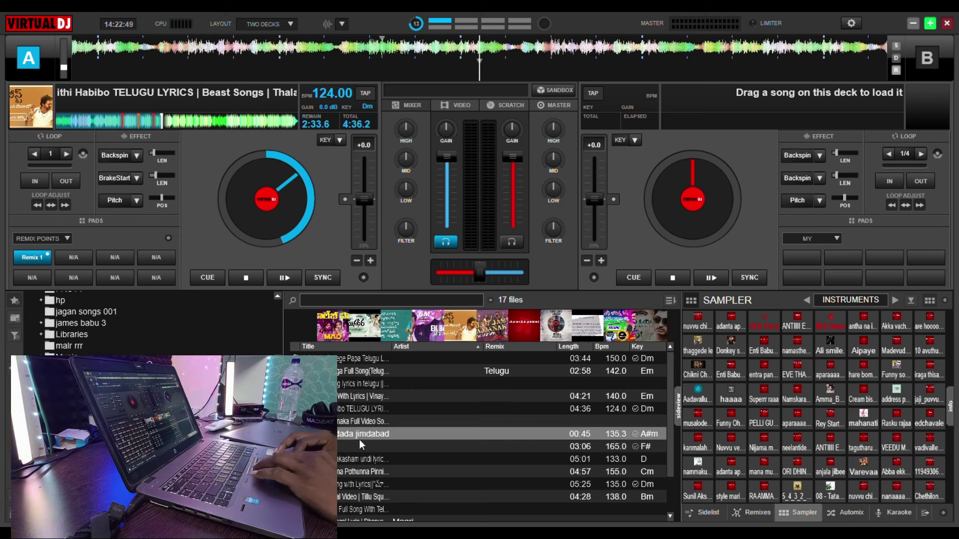
pyautogui.click(367, 484)
pyautogui.scroll(-3, 368, 482)
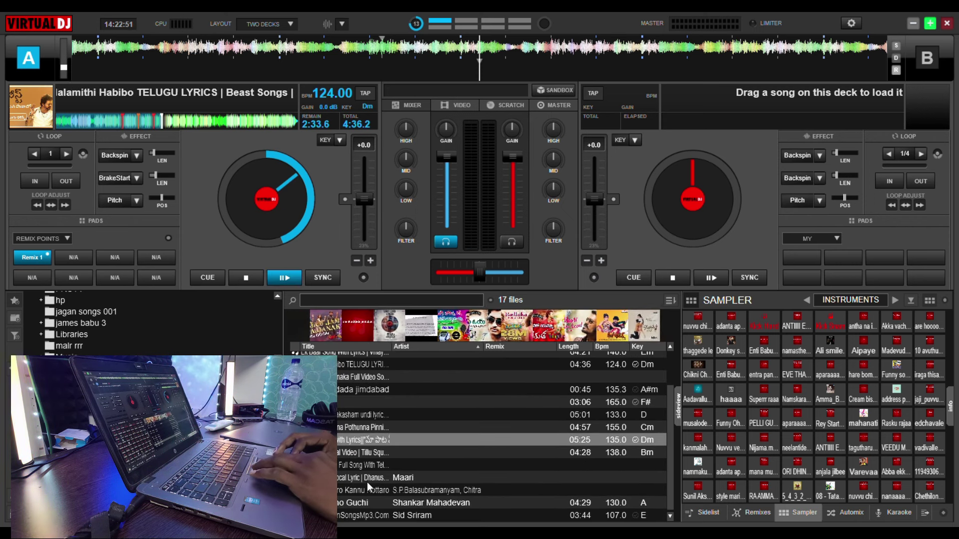
pyautogui.moveTo(367, 452); pyautogui.dragTo(225, 170)
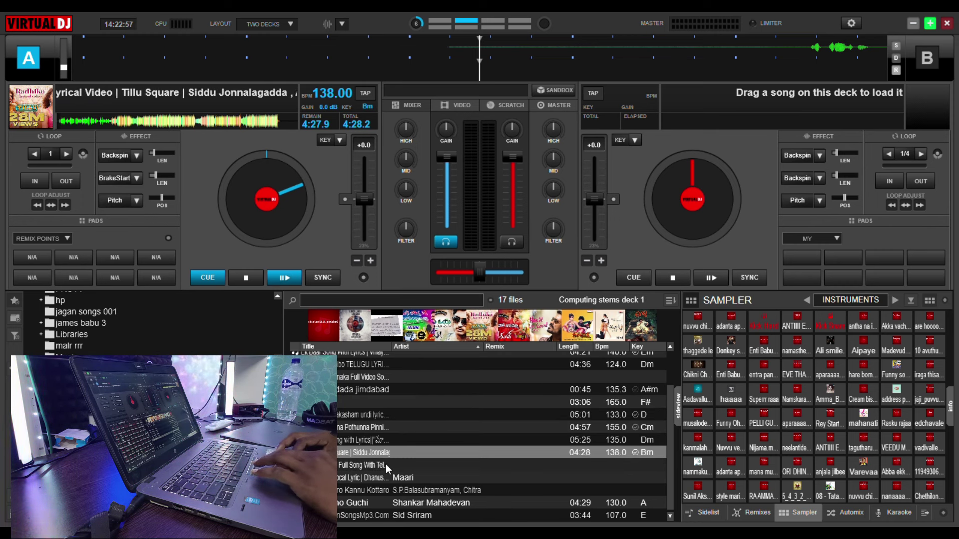
pyautogui.click(379, 487)
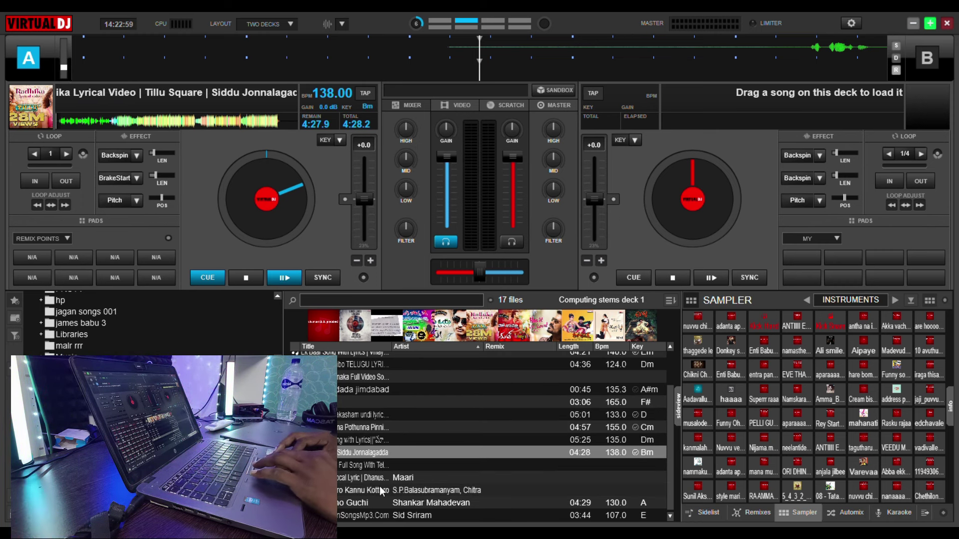
# Load the 150 BPM Kallajodu College Papa track onto deck B, play it briefly, and pause it.
pyautogui.scroll(2, 398, 439)
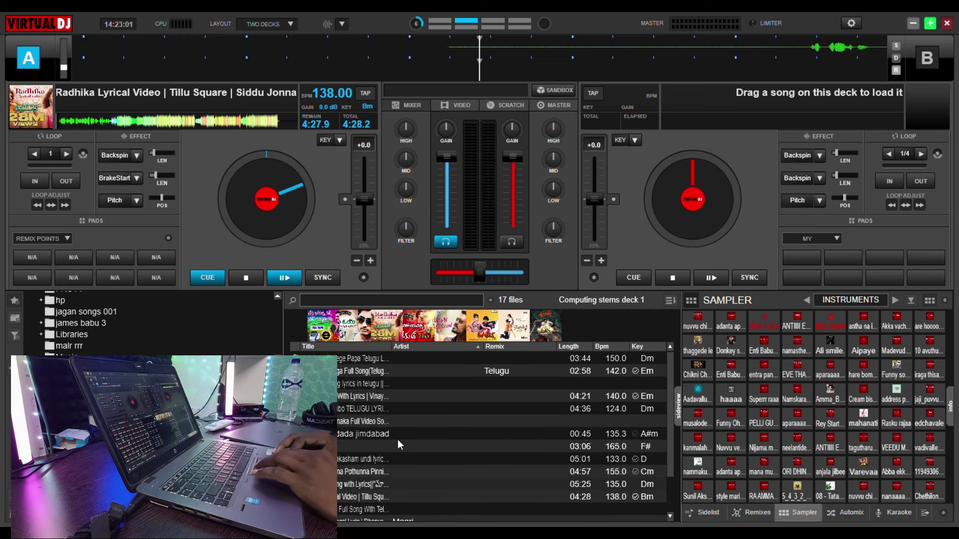
pyautogui.moveTo(370, 360); pyautogui.dragTo(637, 203)
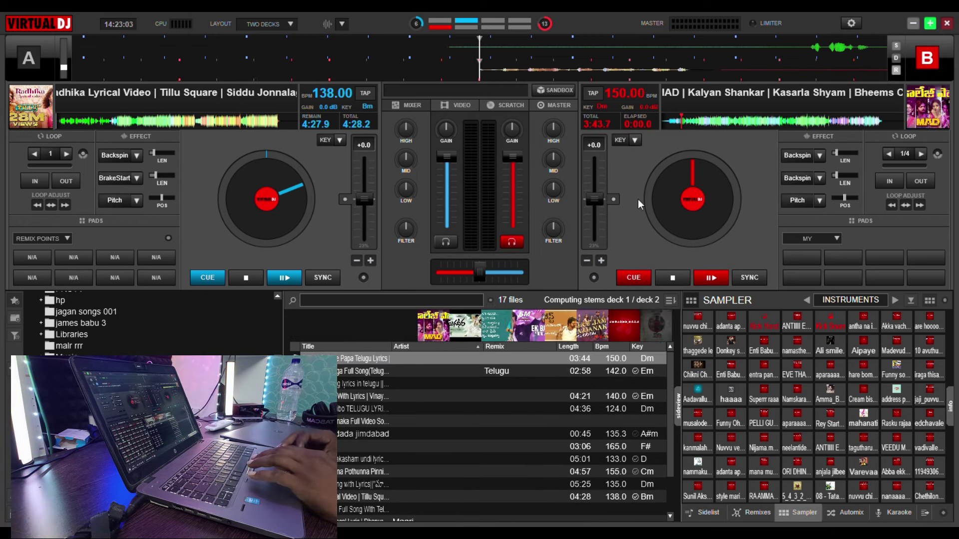
pyautogui.press('space')
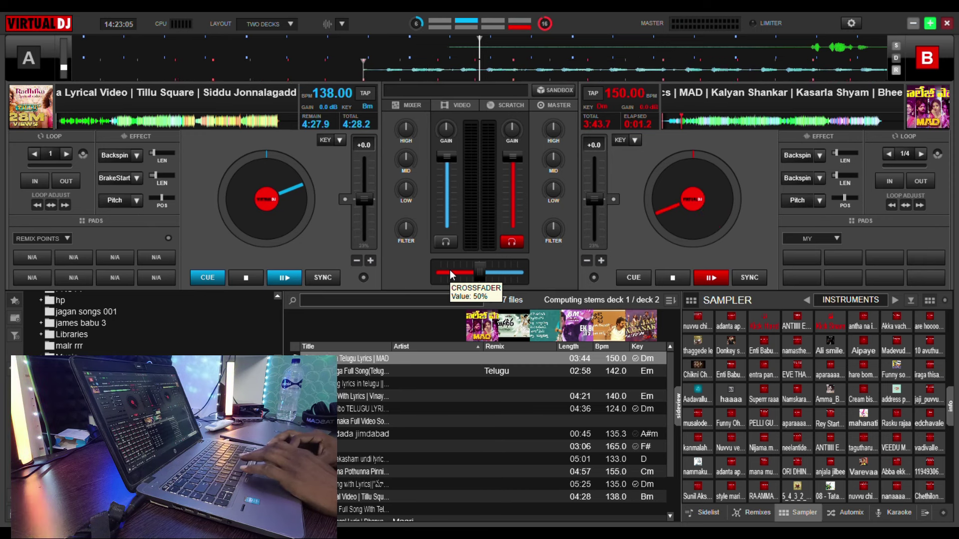
pyautogui.press('space')
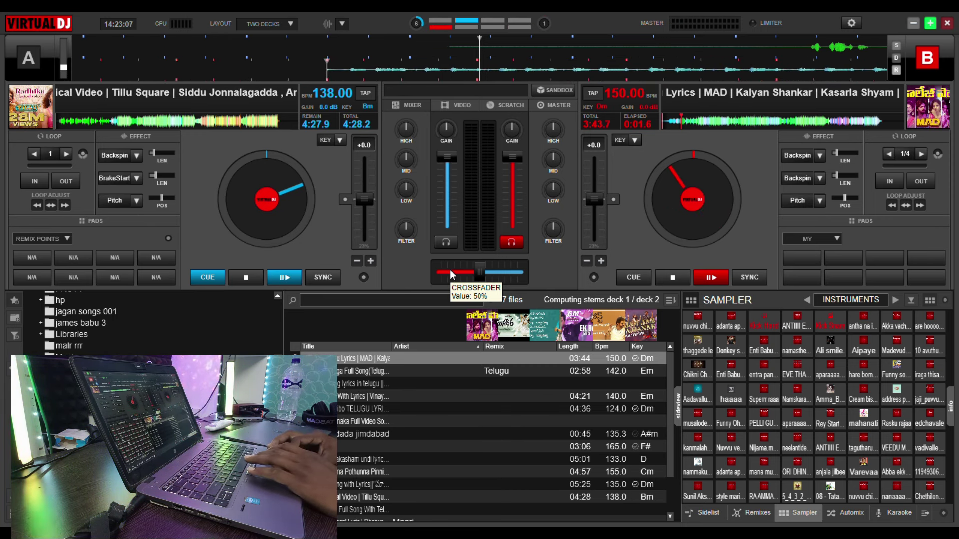
# Move the crossfader fully to deck A's side and play the deck A track.
pyautogui.moveTo(471, 276); pyautogui.dragTo(436, 272)
pyautogui.click(283, 278)
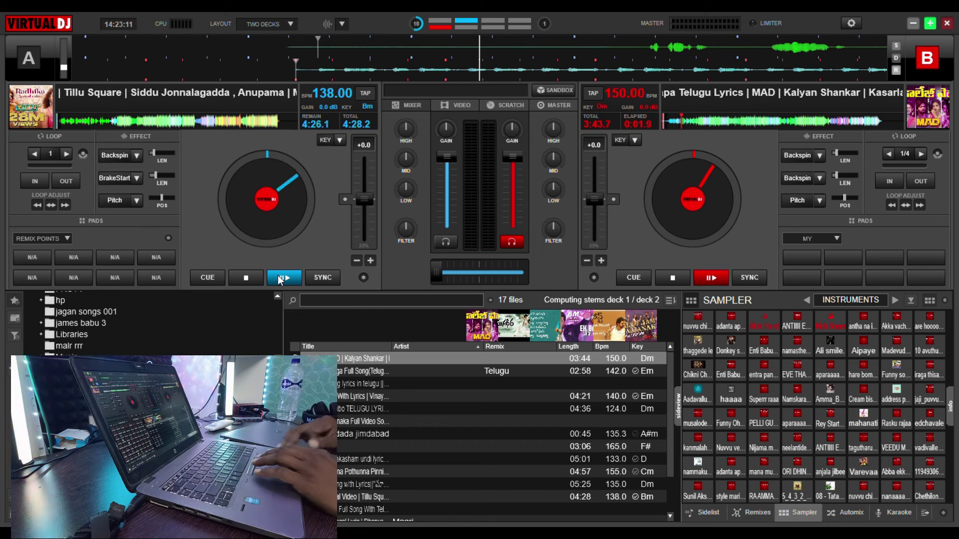
pyautogui.press('space')
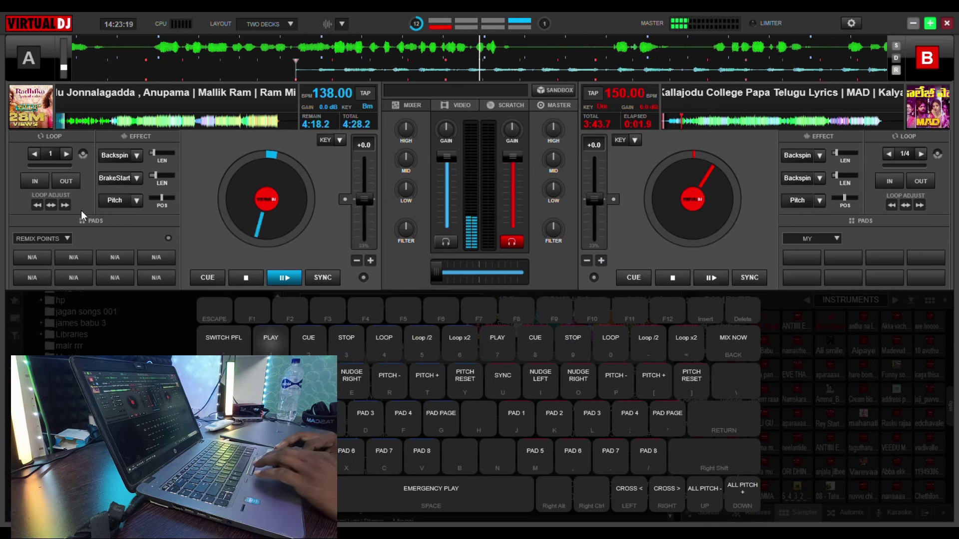
# Store hot cue 1 on deck A after skipping ahead to about 3:26 remaining, and switch the pads to Stems 2.0.
pyautogui.press('g')
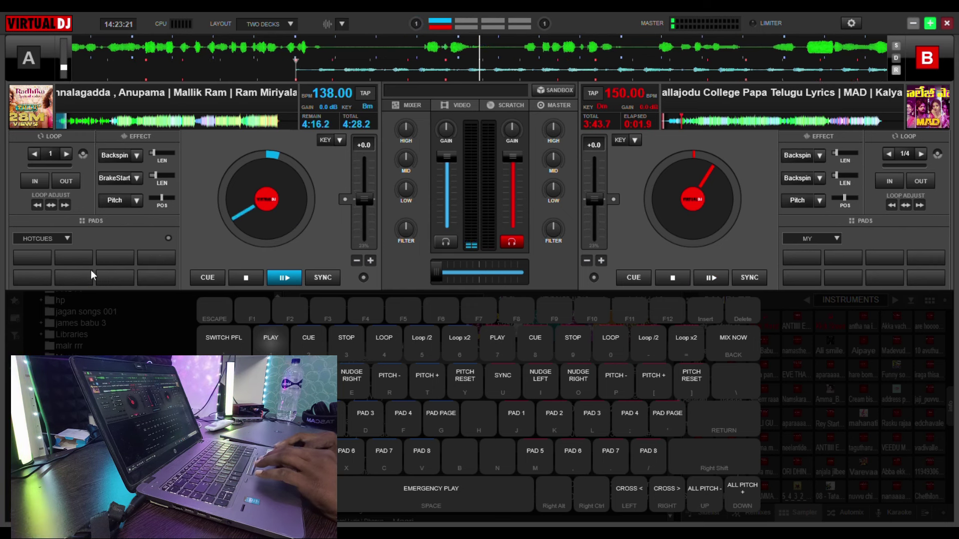
pyautogui.click(112, 121)
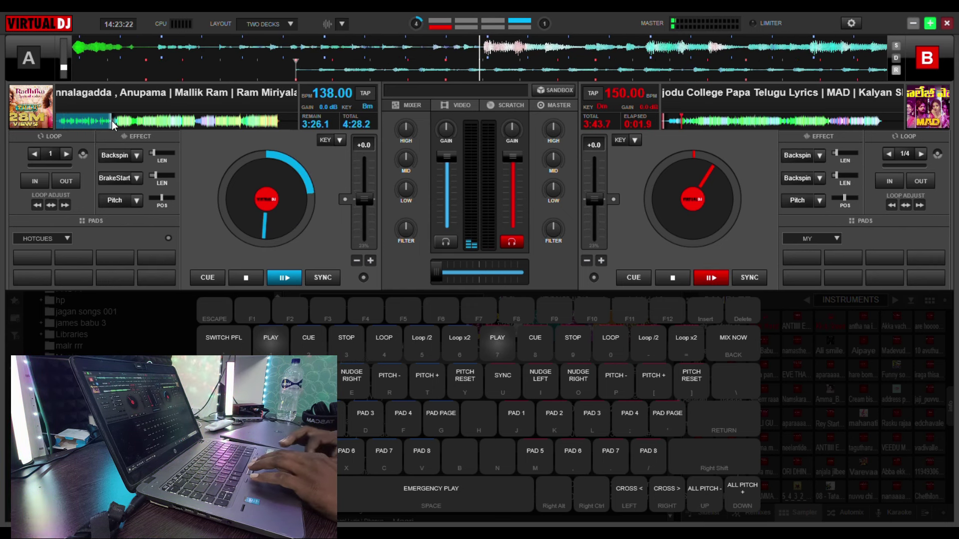
pyautogui.click(49, 256)
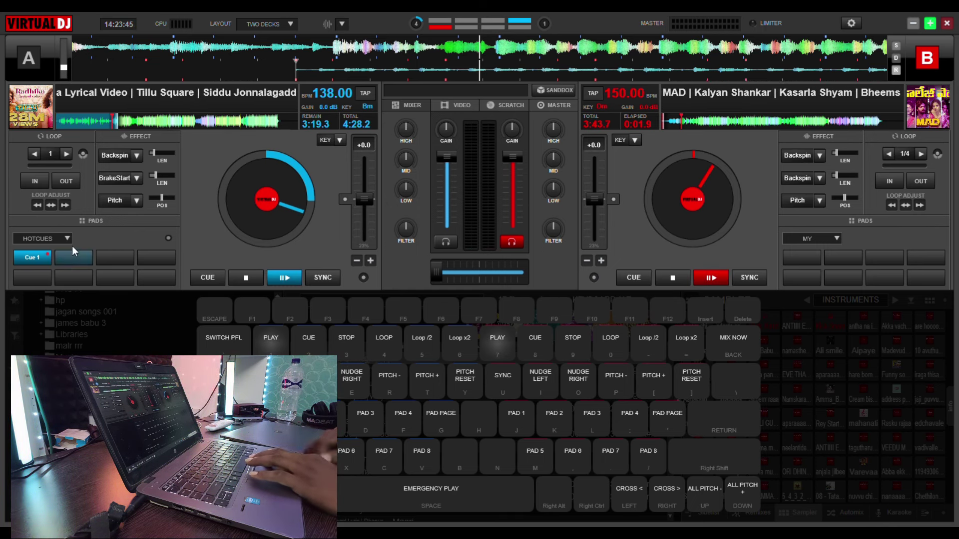
pyautogui.press('g')
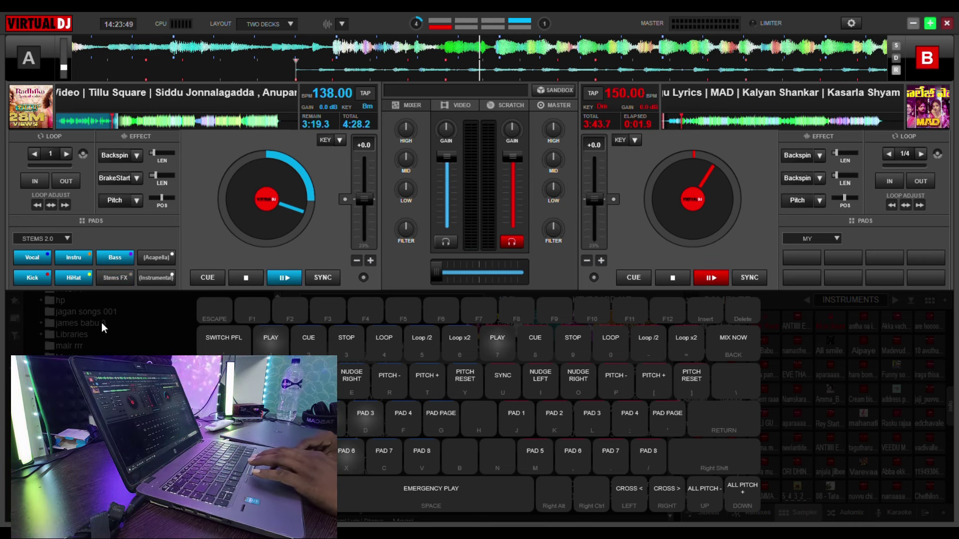
# Switch deck A's pads to the Sampler page and trigger its first sample pad.
pyautogui.press('g')
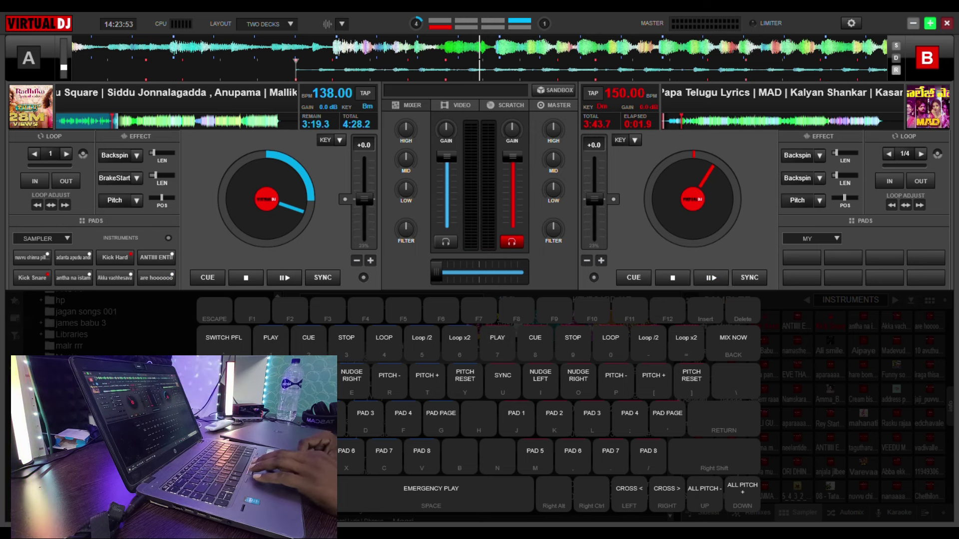
pyautogui.press('a')
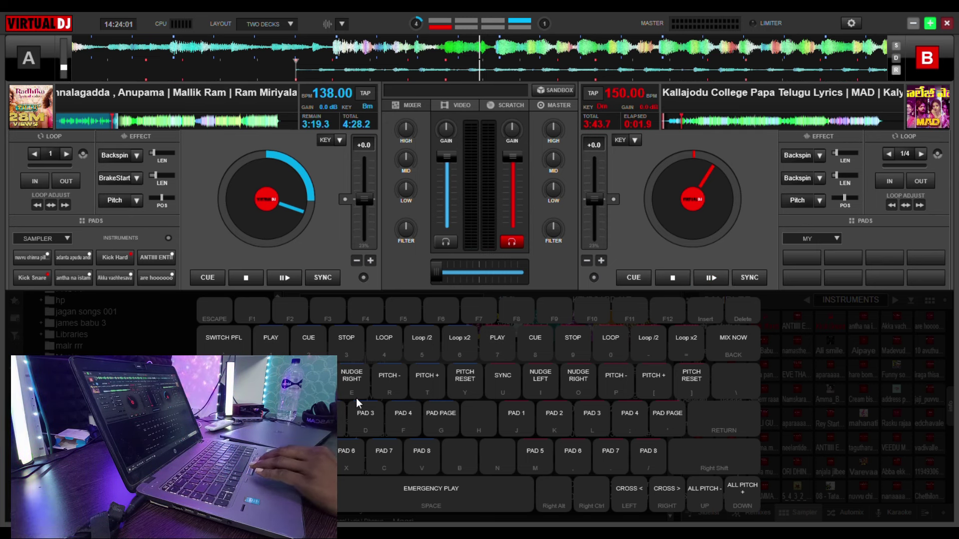
# Play the deck A track, loop it, halve the loop down to 1/8 beat, and release the loop.
pyautogui.press('1')
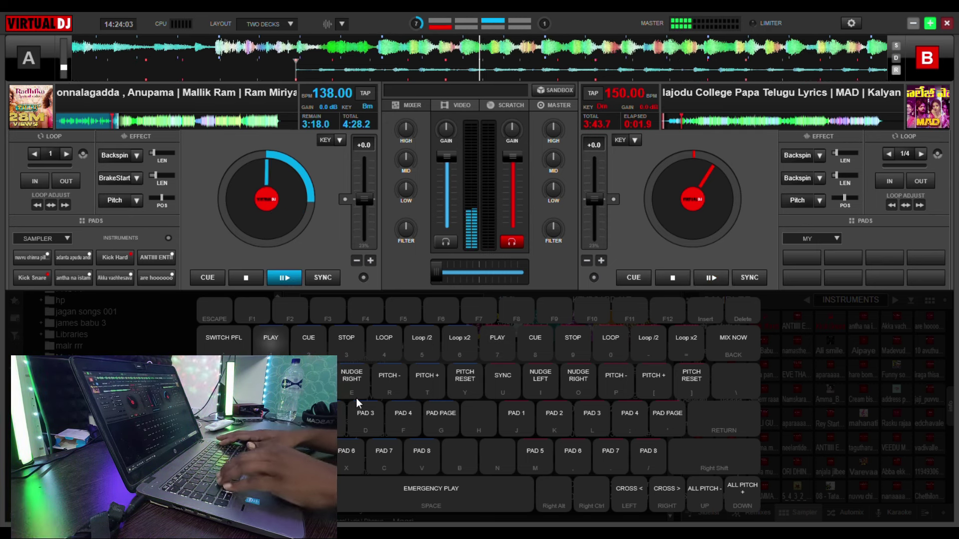
pyautogui.press('4')
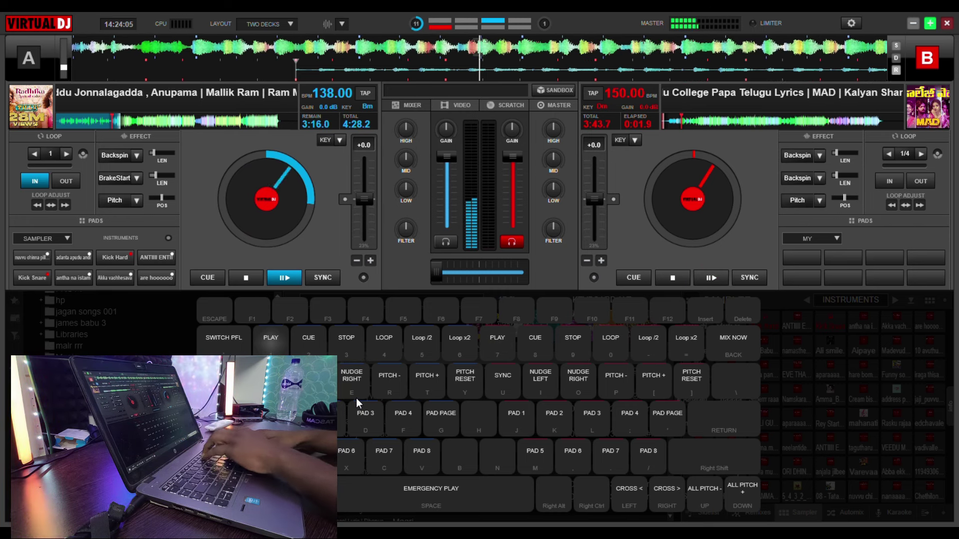
pyautogui.press('4')
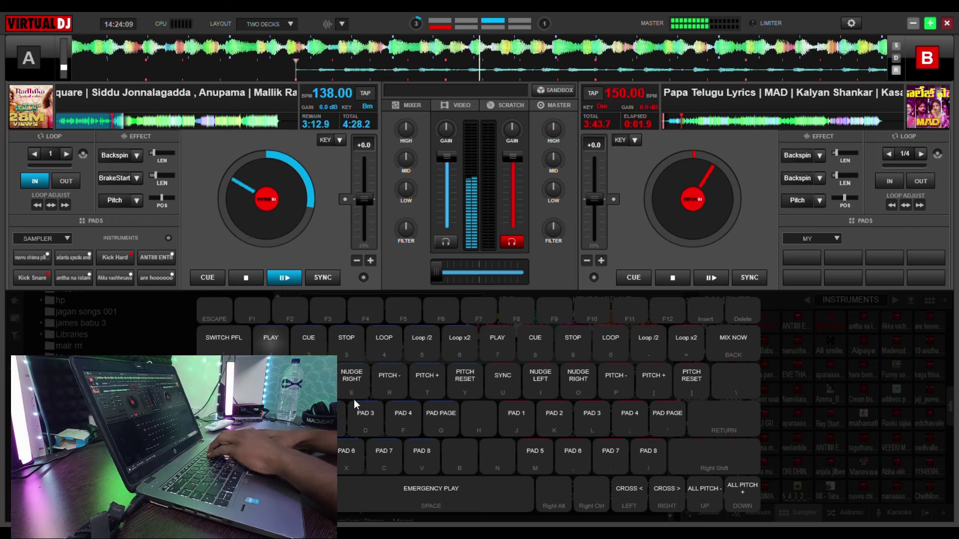
pyautogui.press('4')
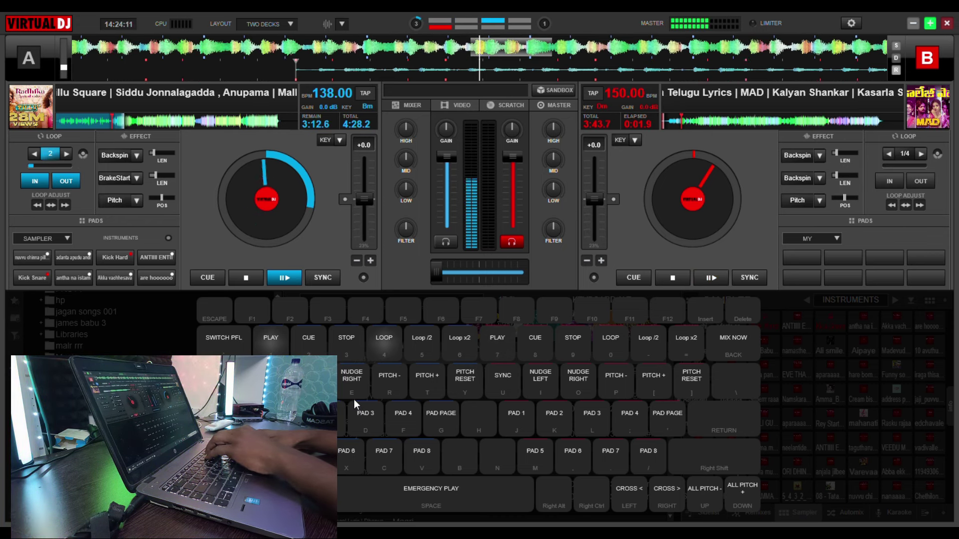
pyautogui.press('5')
pyautogui.press('5')
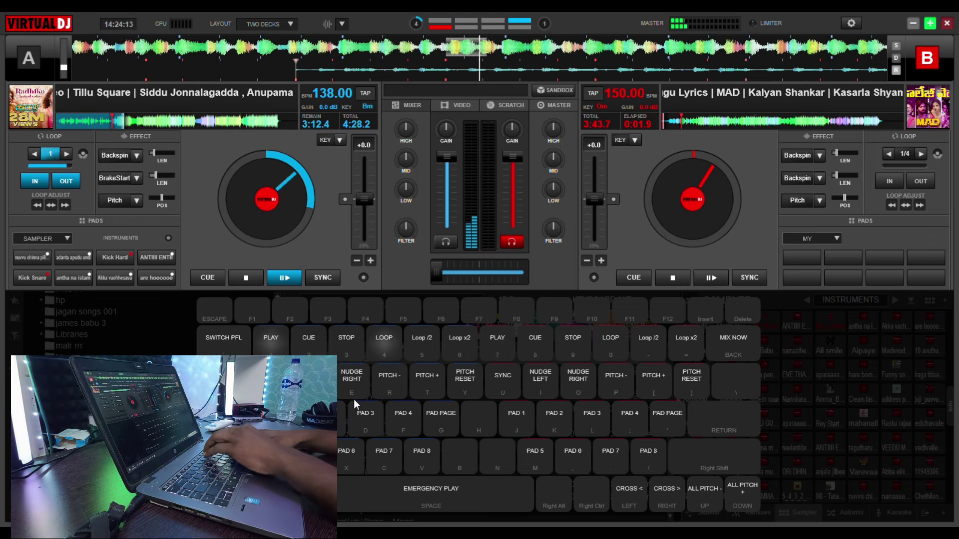
pyautogui.press('5')
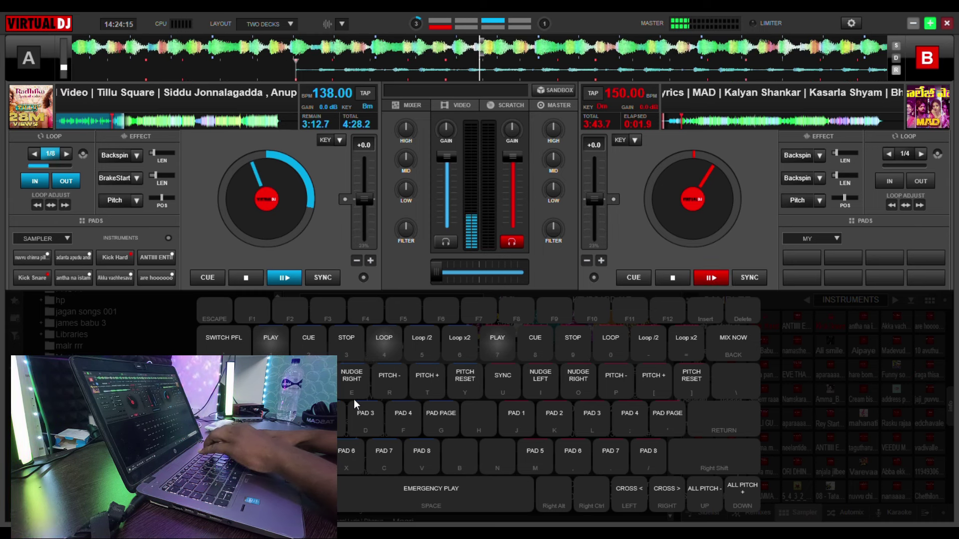
pyautogui.press('4')
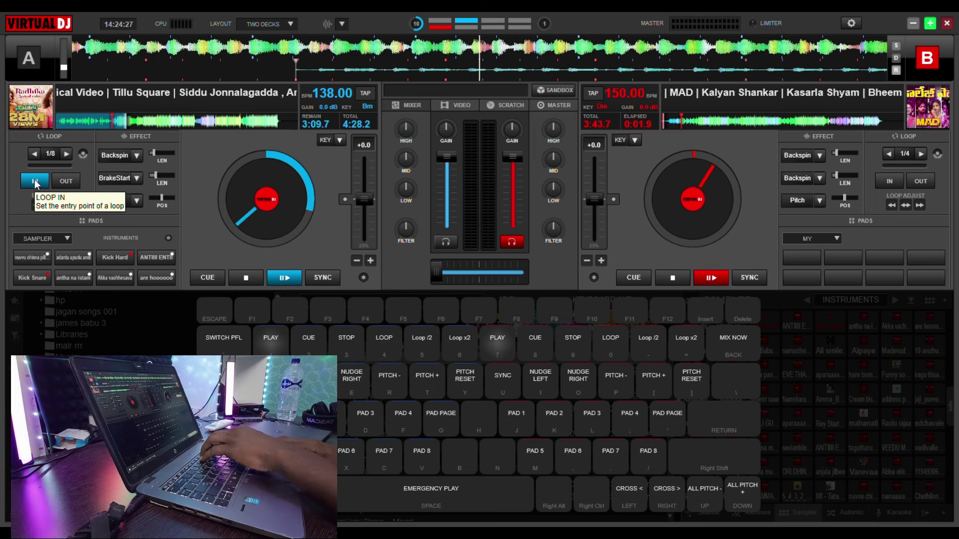
# Switch headphone monitoring to deck A and centre the crossfader between the two decks.
pyautogui.press('`')
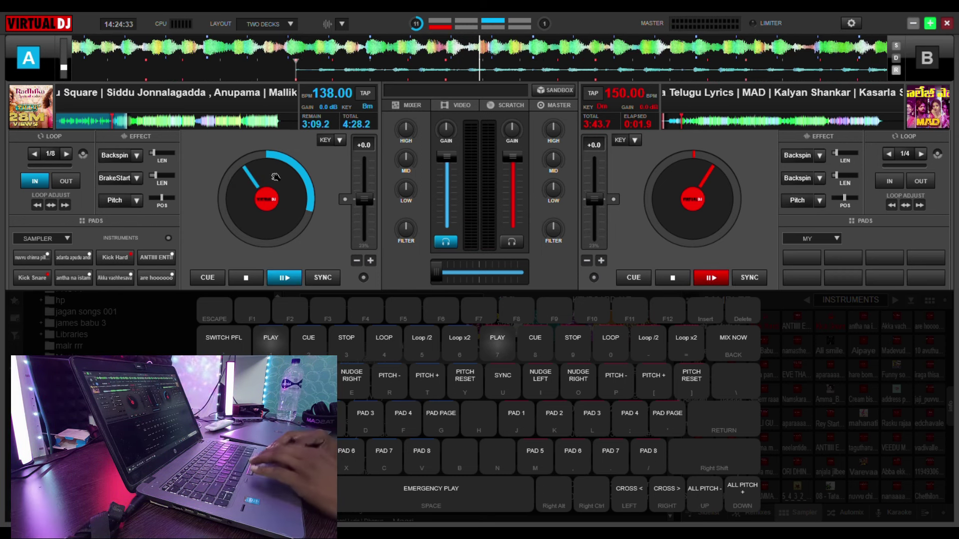
pyautogui.press('Right')
pyautogui.press('Right')
pyautogui.press('Right')
pyautogui.press('Right')
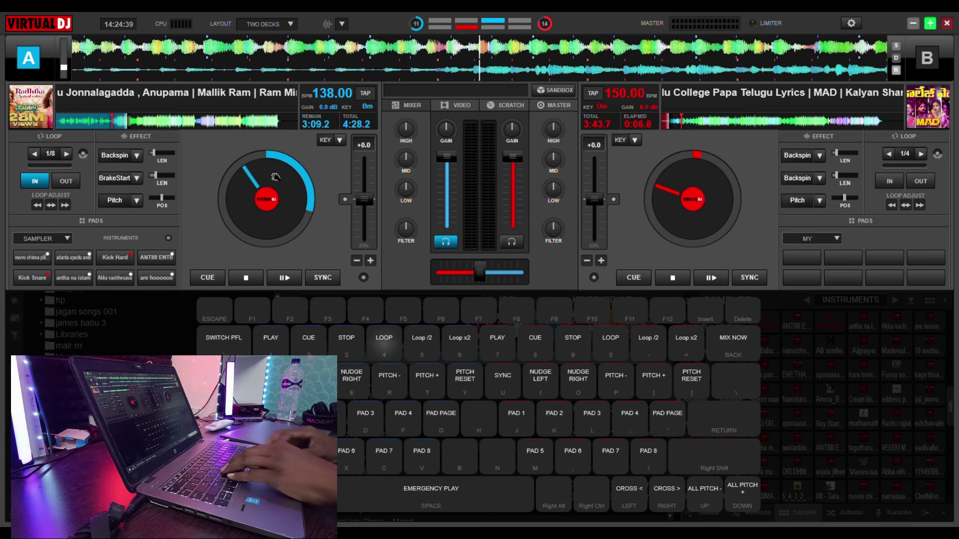
# Resume deck A, loop one beat, and shorten the loop to 1/8 beat before releasing it.
pyautogui.press('1')
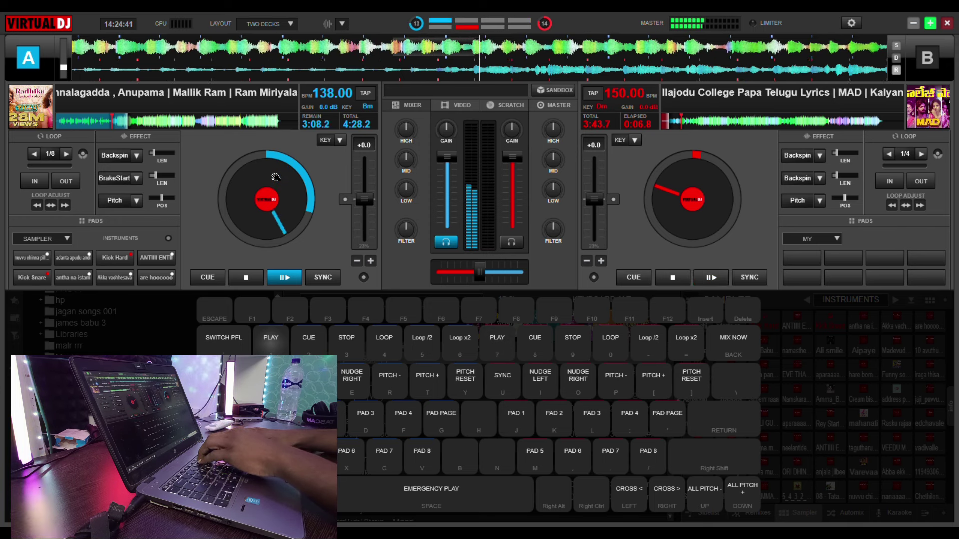
pyautogui.press('4')
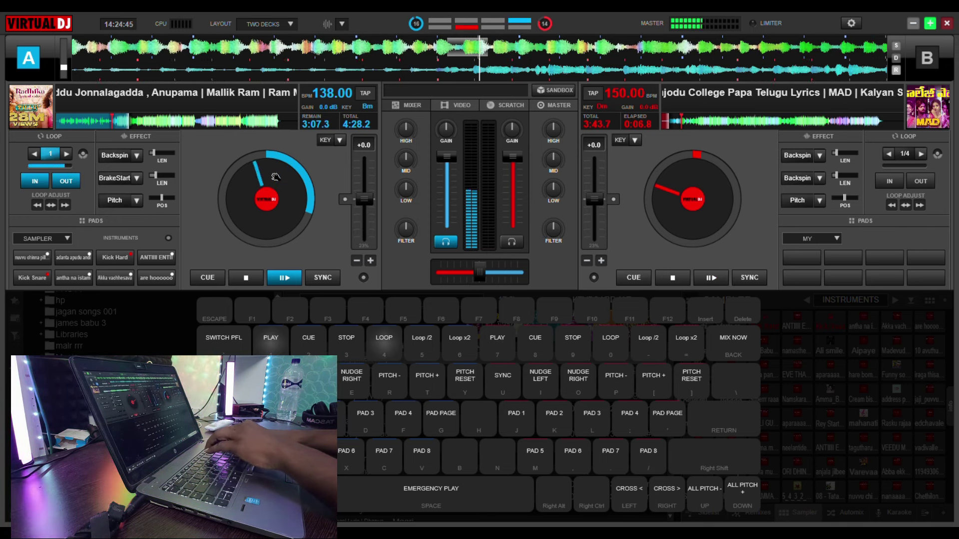
pyautogui.press('5')
pyautogui.press('5')
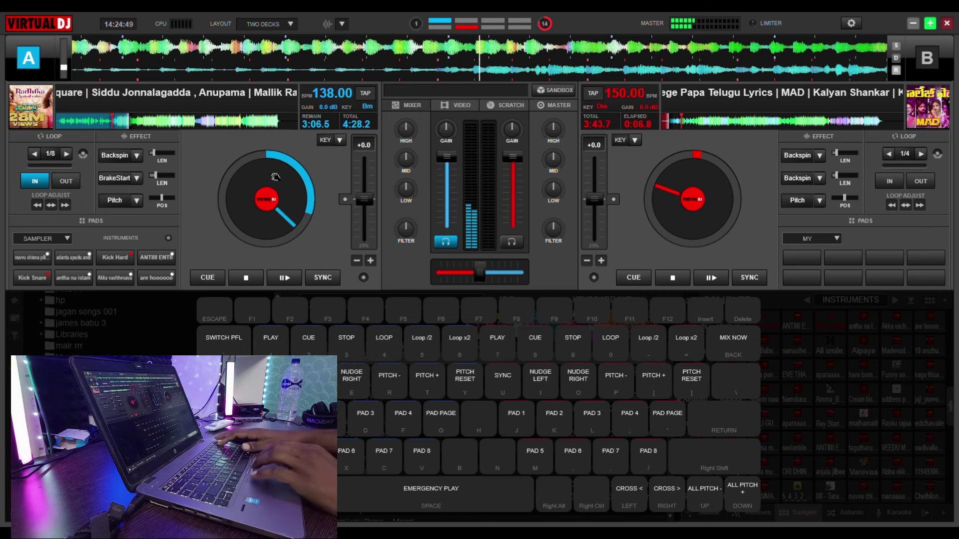
# Resume deck A, start a new loop, lengthen it to 2 beats, and halve it down to 1/4 beat.
pyautogui.press('1')
pyautogui.press('7')
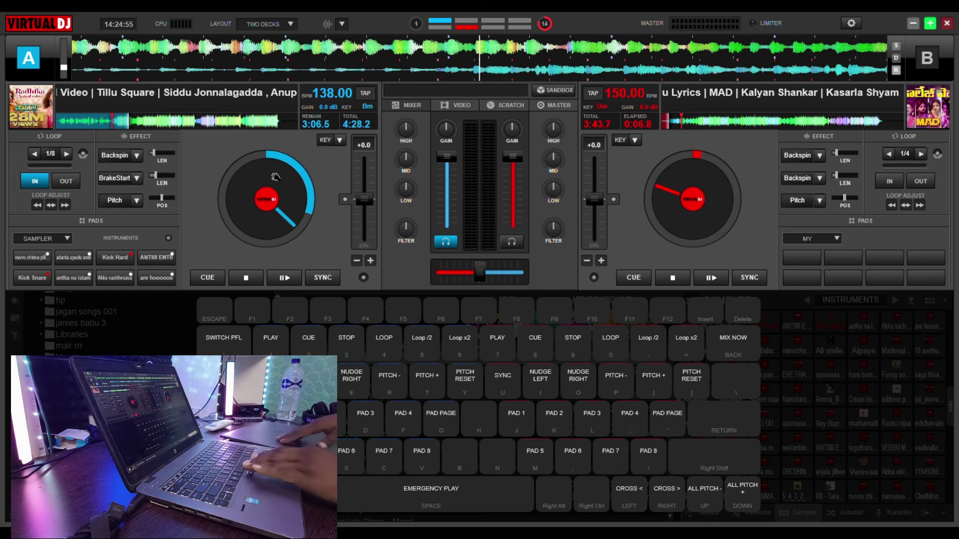
pyautogui.press('4')
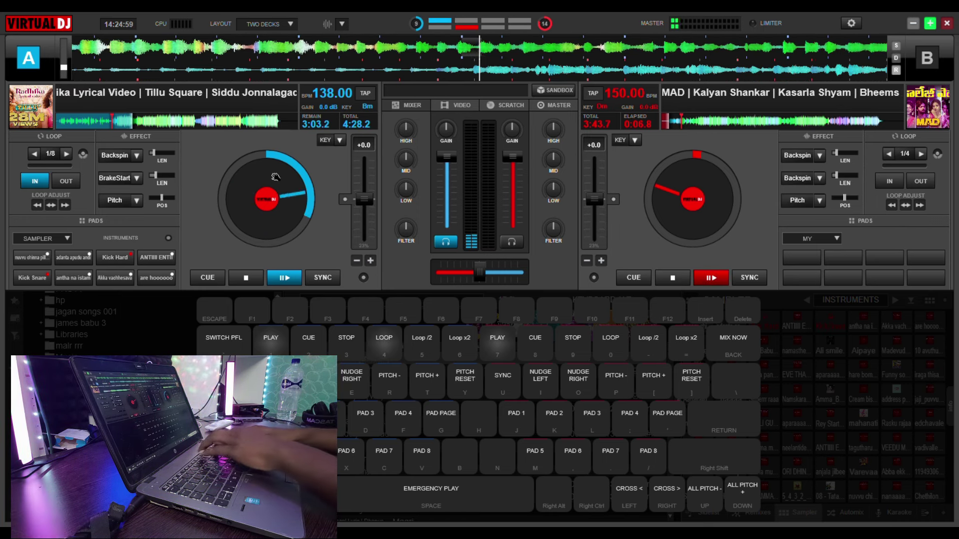
pyautogui.press('4')
pyautogui.press('6')
pyautogui.press('6')
pyautogui.press('6')
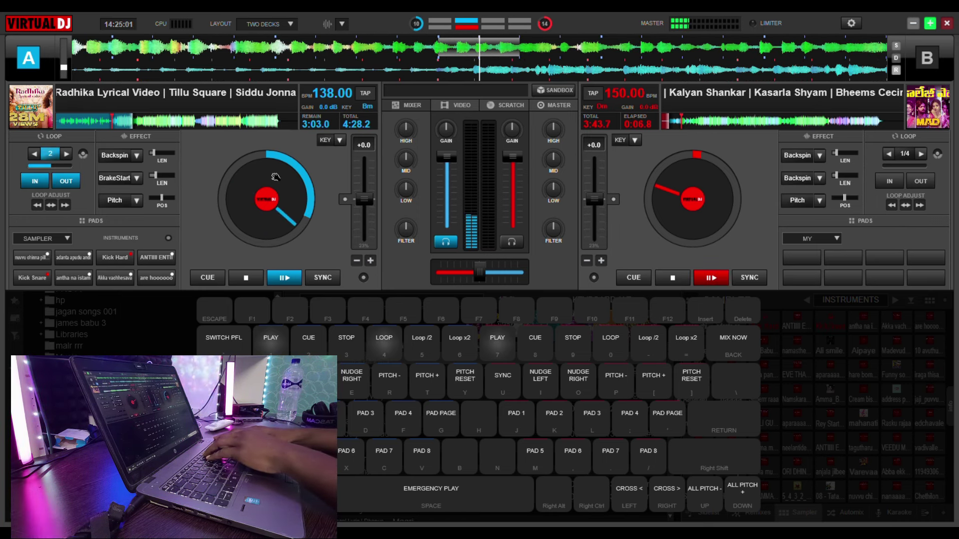
pyautogui.press('5')
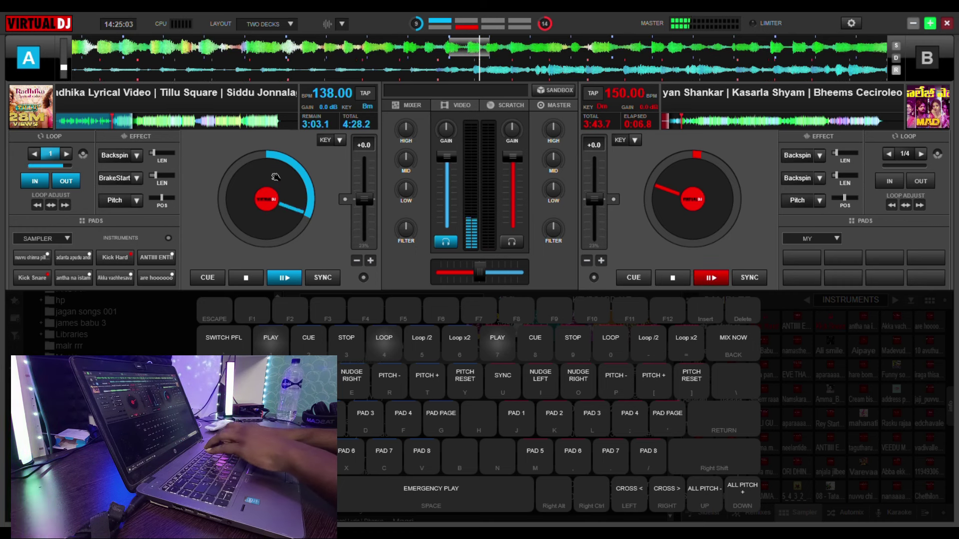
pyautogui.press('5')
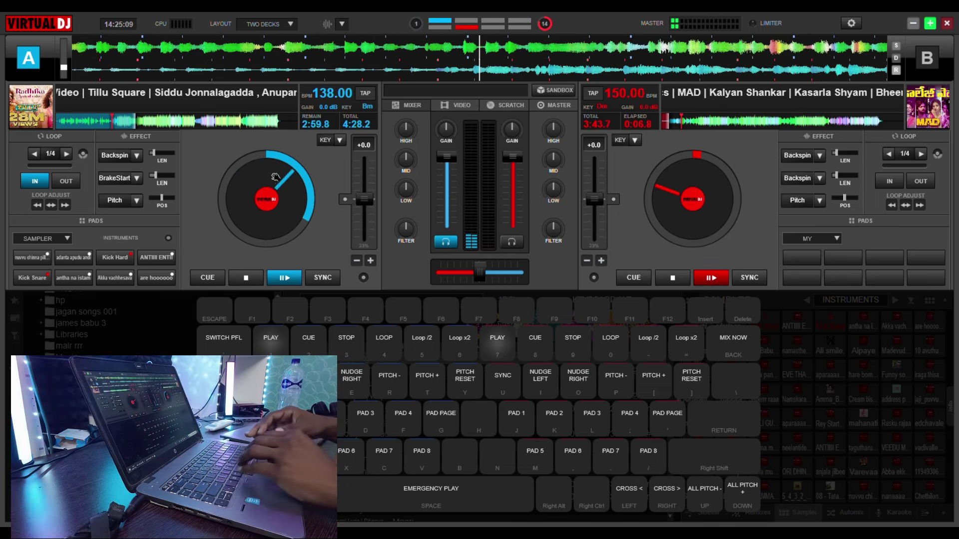
# Skip ahead in the deck B track, loop one beat while it plays, halve the loop to 1/8 beat, and release it.
pyautogui.click(691, 120)
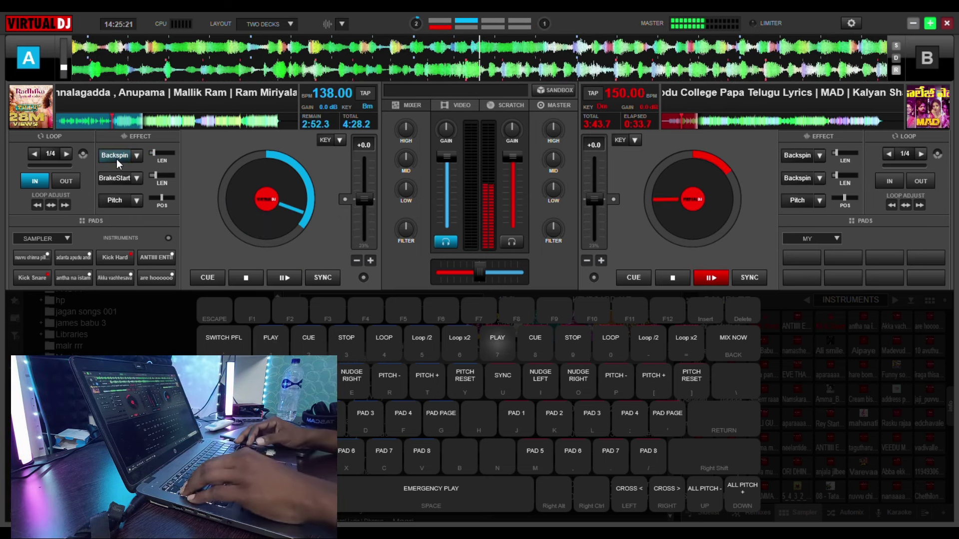
pyautogui.press('0')
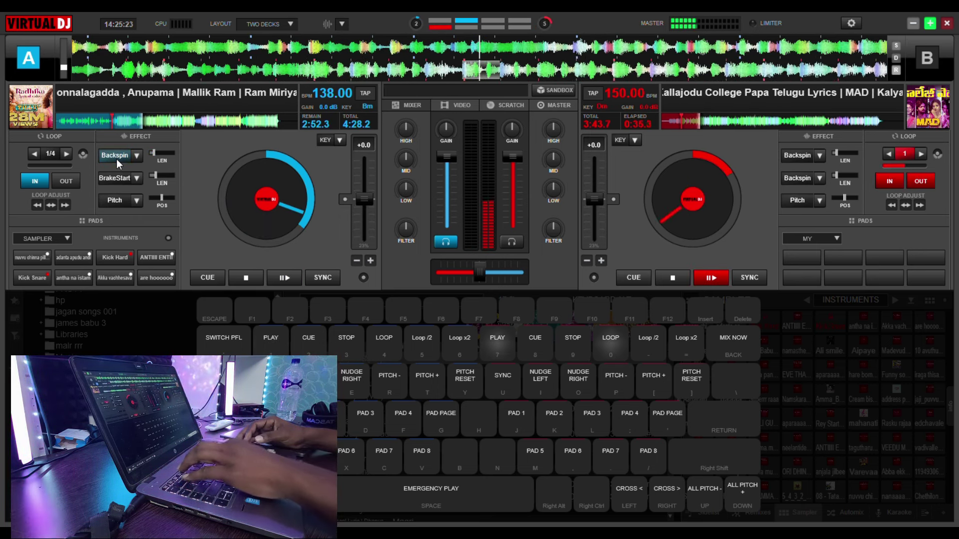
pyautogui.press('-')
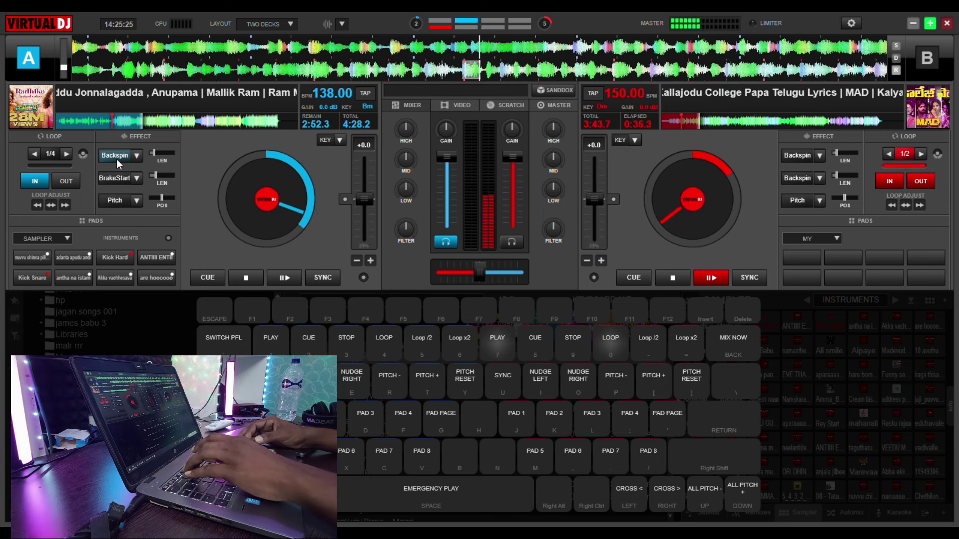
pyautogui.press('-')
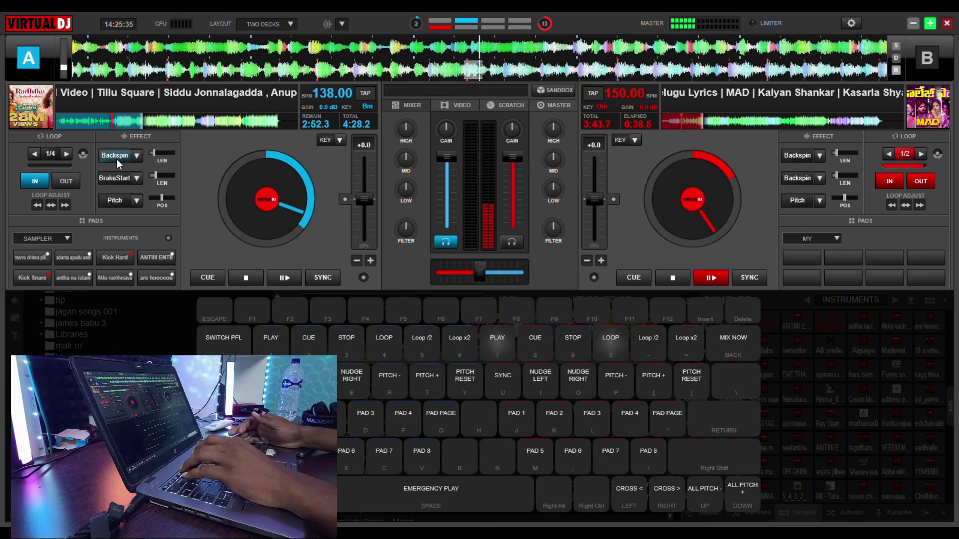
pyautogui.press('0')
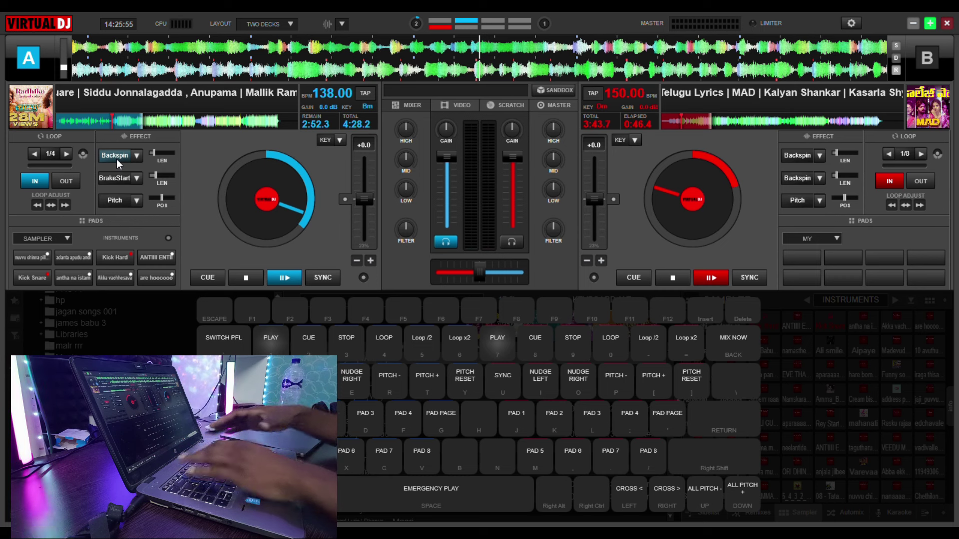
pyautogui.press('1')
pyautogui.press('7')
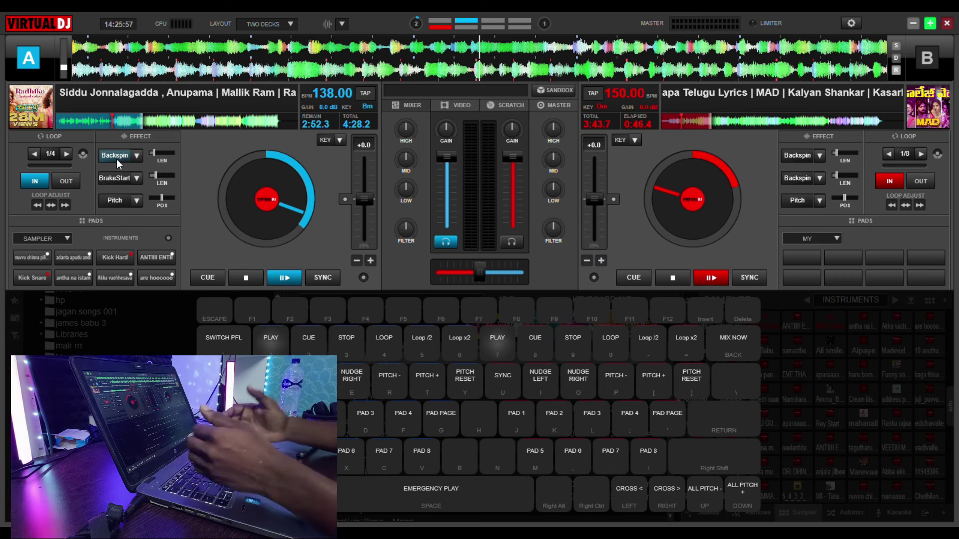
pyautogui.press('1')
pyautogui.press('7')
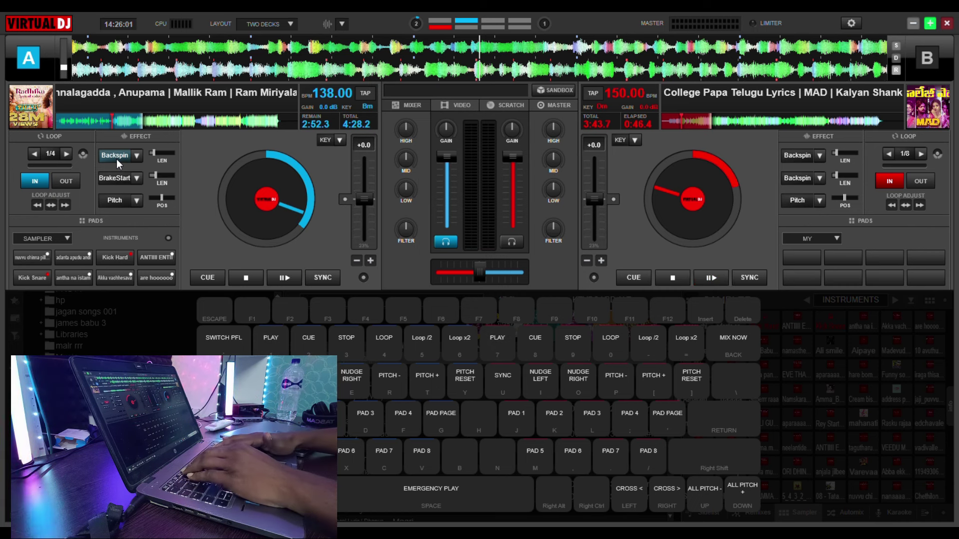
pyautogui.press('1')
pyautogui.press('7')
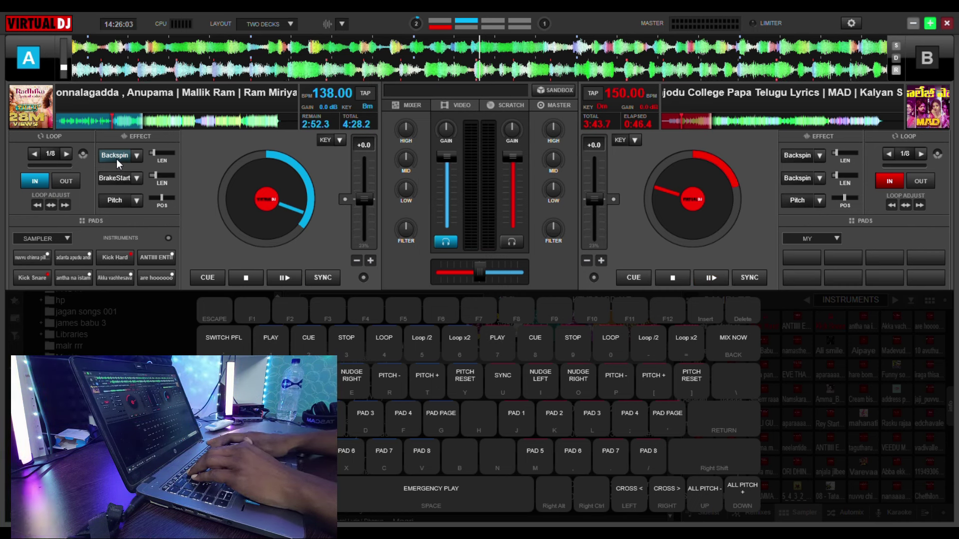
pyautogui.press('1')
pyautogui.press('7')
pyautogui.press('1')
pyautogui.press('7')
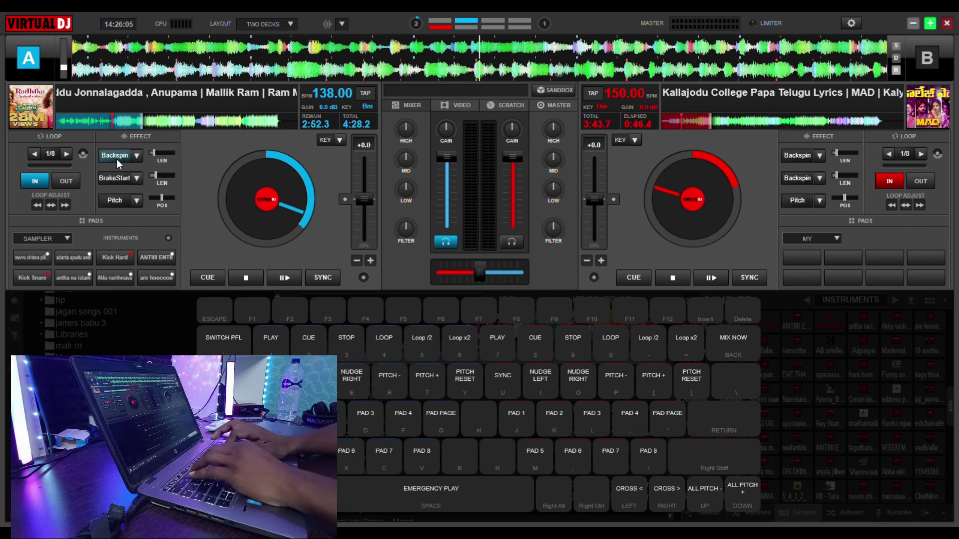
pyautogui.press('1')
pyautogui.press('7')
pyautogui.press('1')
pyautogui.press('7')
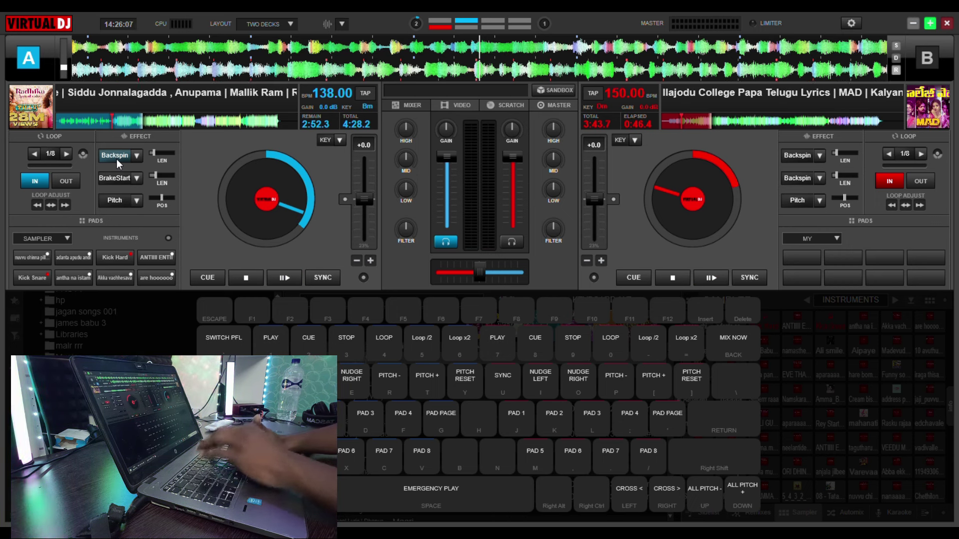
# Resume deck B, loop it, shorten the loop, double it back to 1 beat, and release it.
pyautogui.press('7')
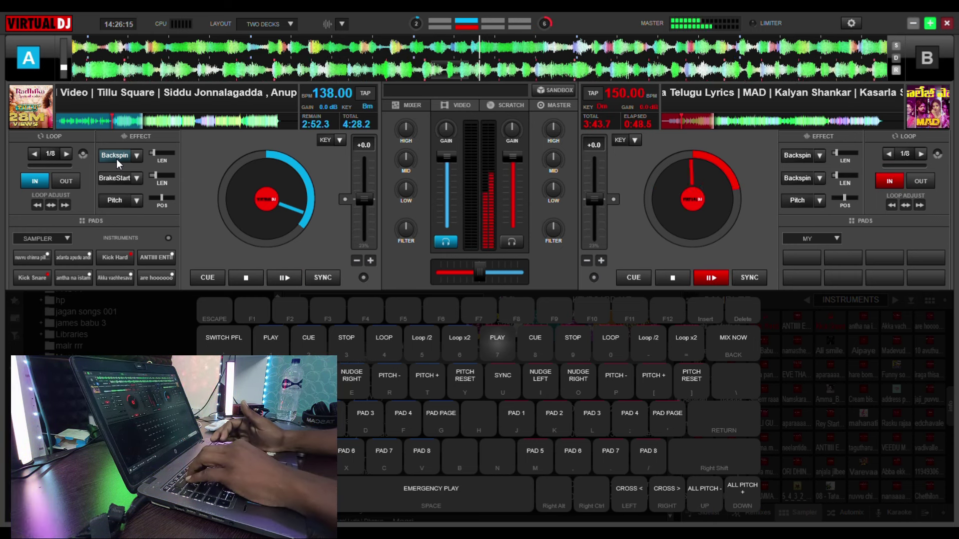
pyautogui.press('0')
pyautogui.press('-')
pyautogui.press('-')
pyautogui.press('-')
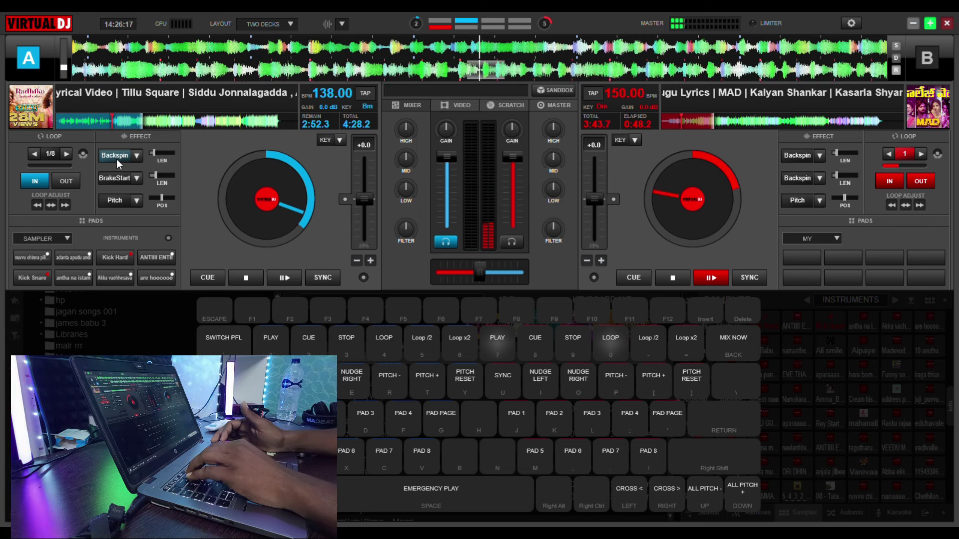
pyautogui.press('=')
pyautogui.press('=')
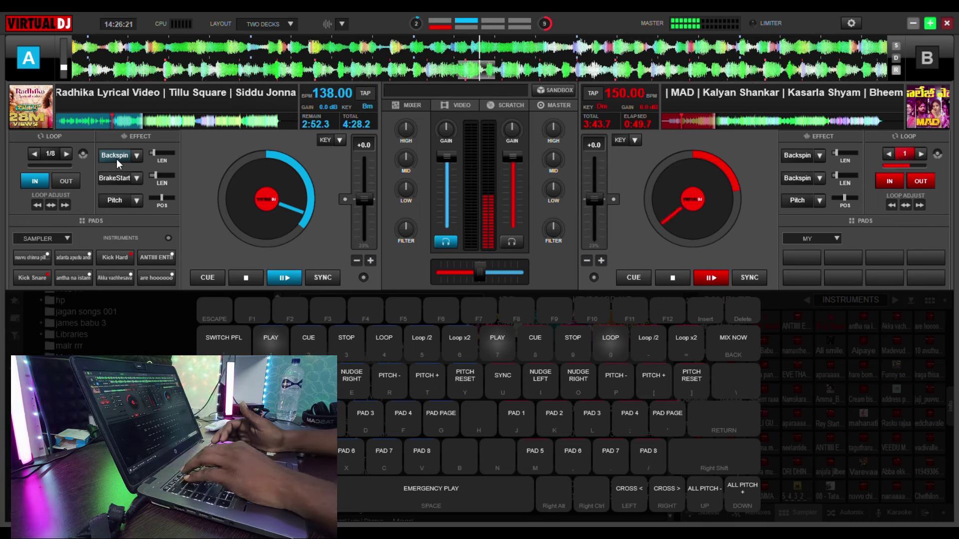
pyautogui.press('0')
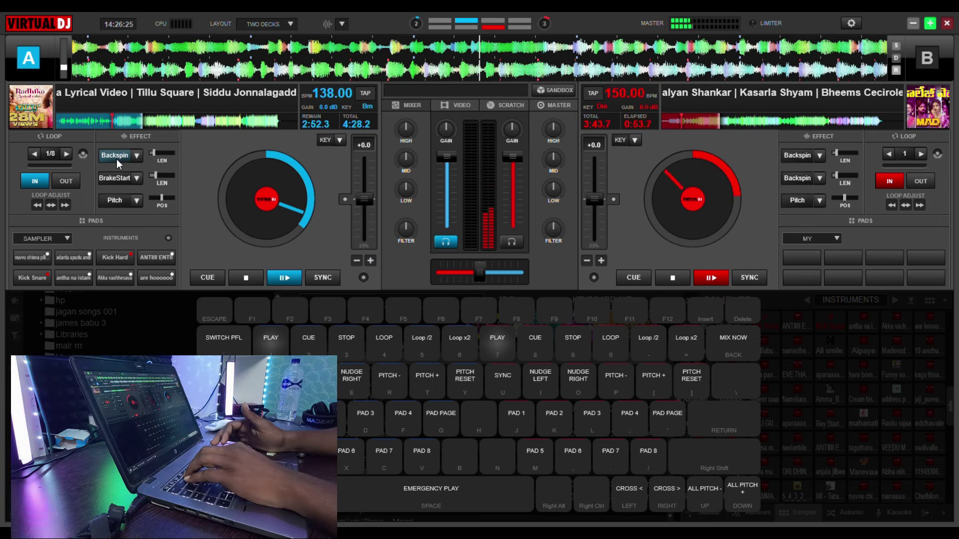
# Loop deck B again at 2 beats and halve the loop step by step down to 1/8 beat.
pyautogui.press('0')
pyautogui.press('=')
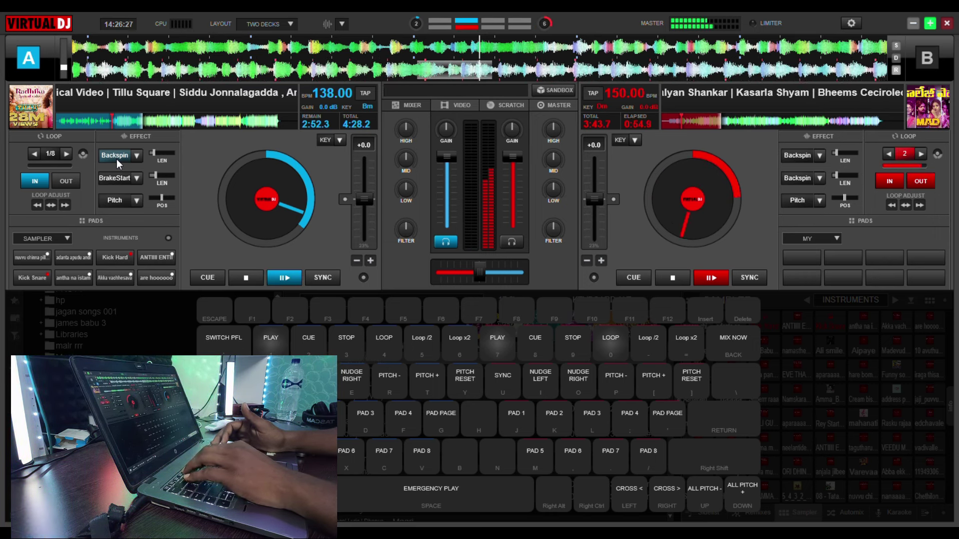
pyautogui.press('-')
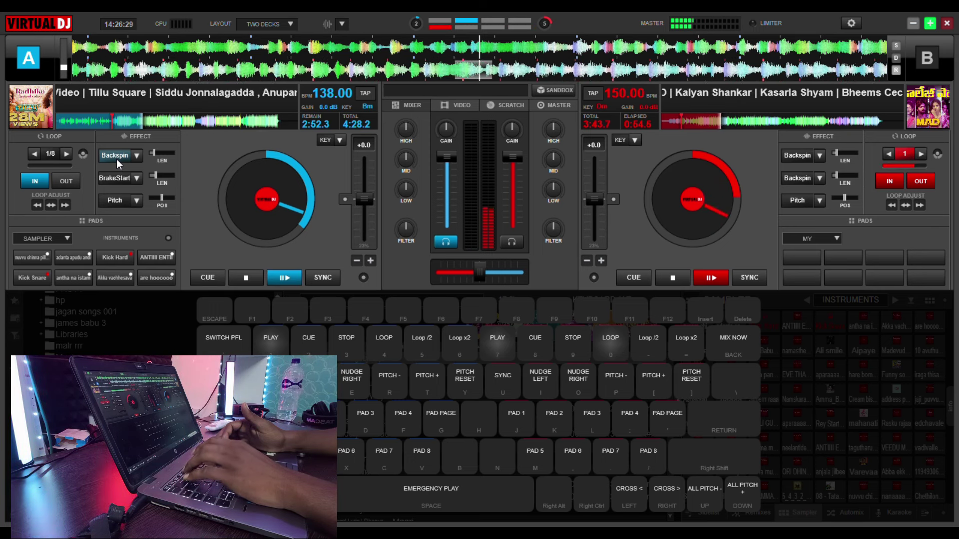
pyautogui.press('-')
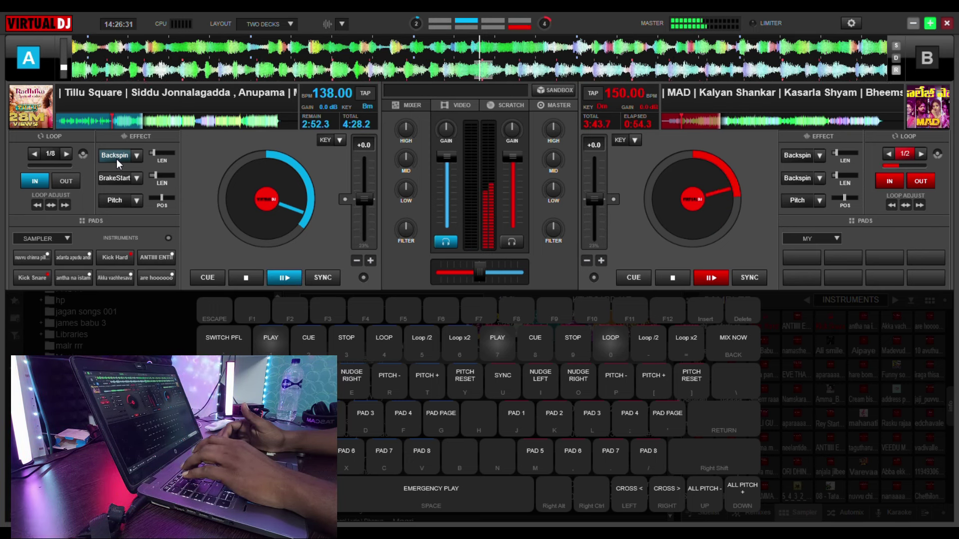
pyautogui.press('-')
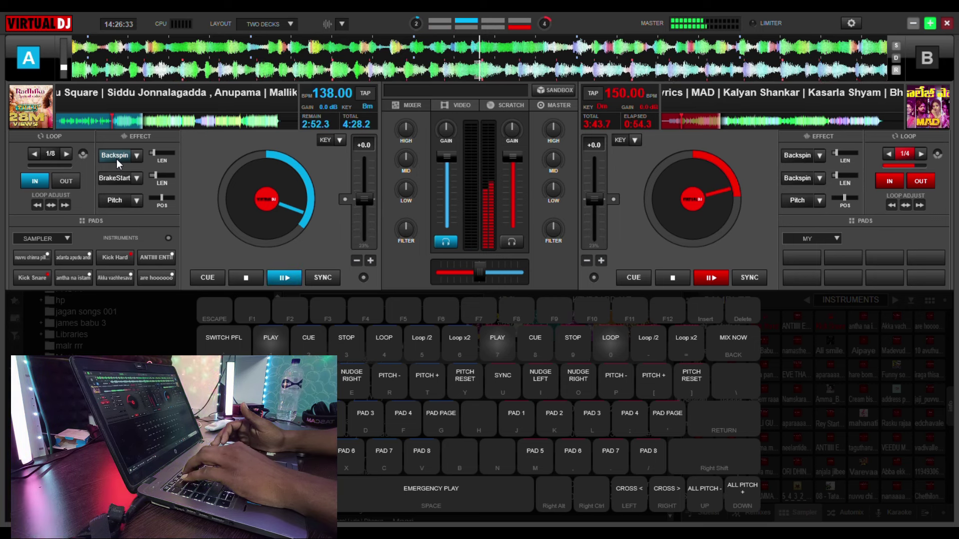
pyautogui.press('-')
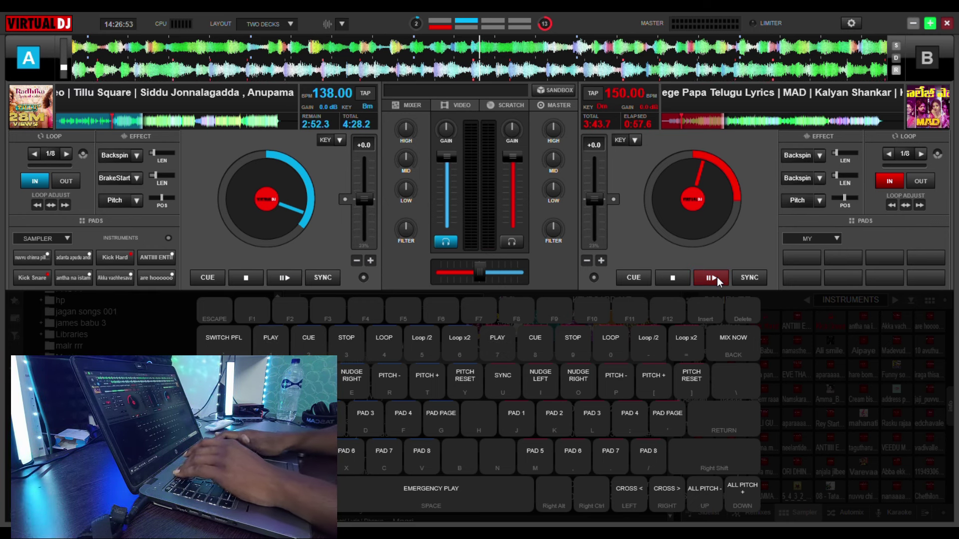
# Close the keyboard map overlay and return to the start of the folder list.
pyautogui.press('Escape')
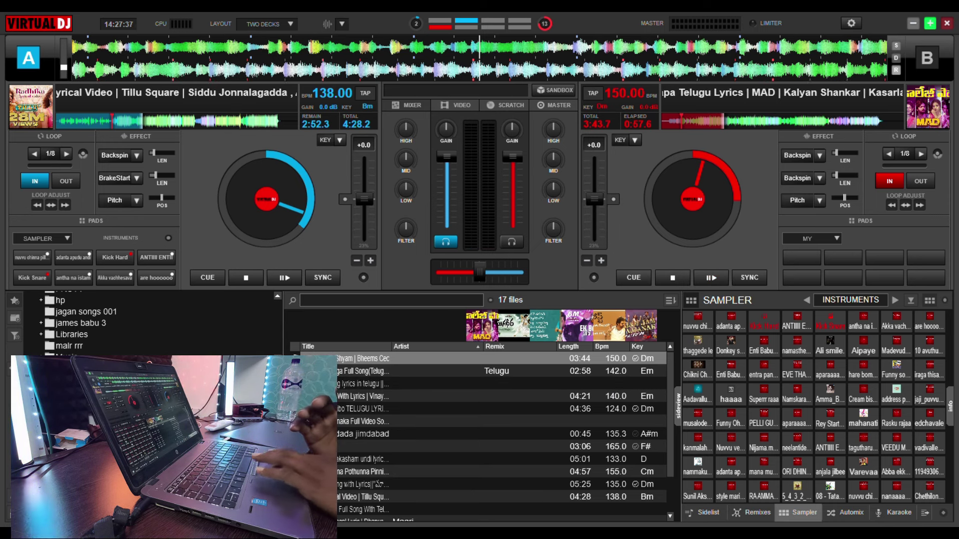
pyautogui.scroll(5, 140, 322)
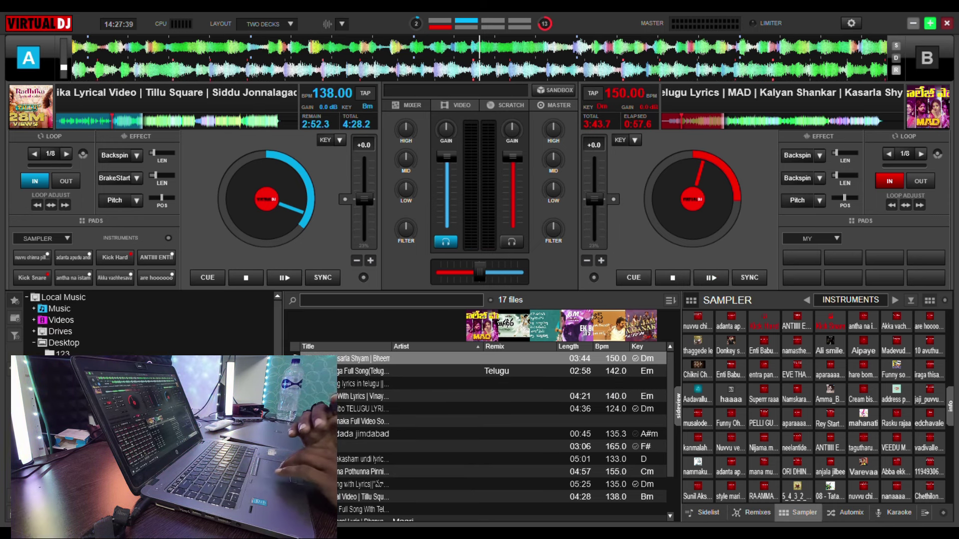